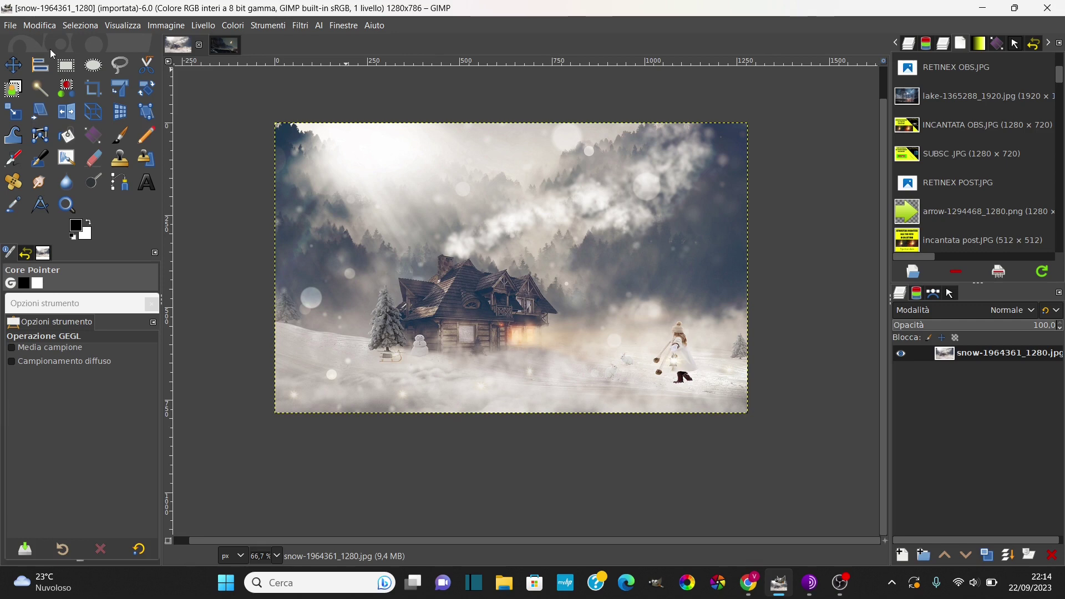
# Step: Flip the mountain cliff image horizontally, then return to the snowy cabin image
pyautogui.click(229, 49)
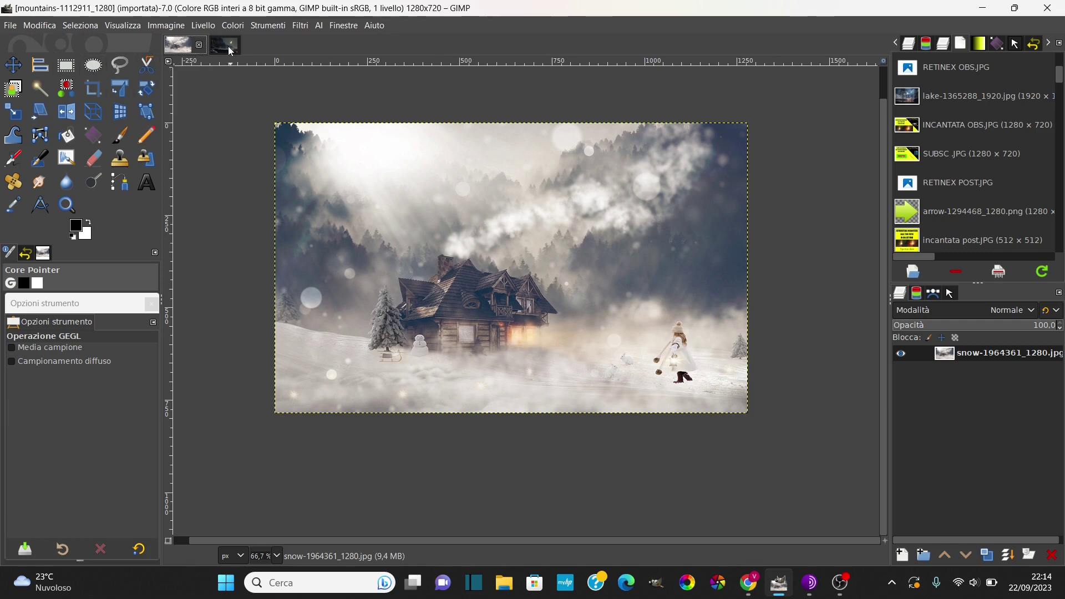
pyautogui.click(177, 45)
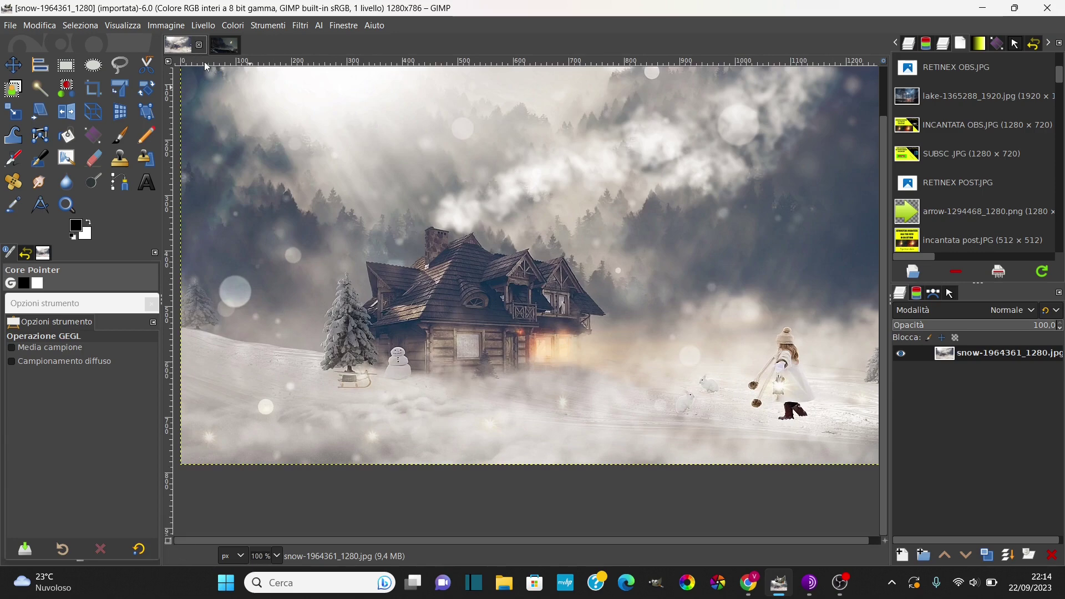
pyautogui.click(228, 47)
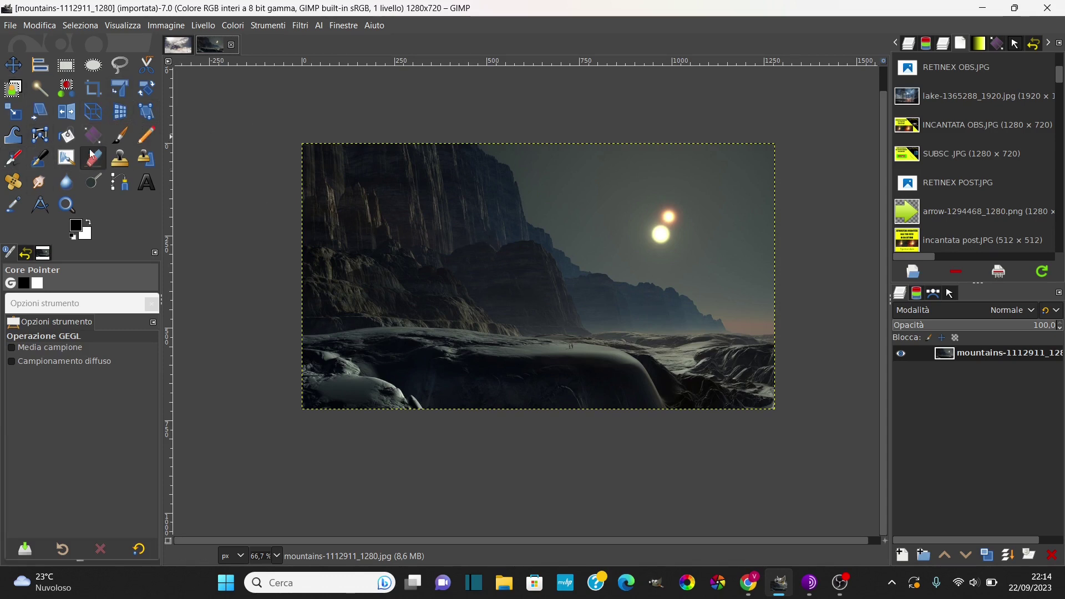
pyautogui.click(64, 116)
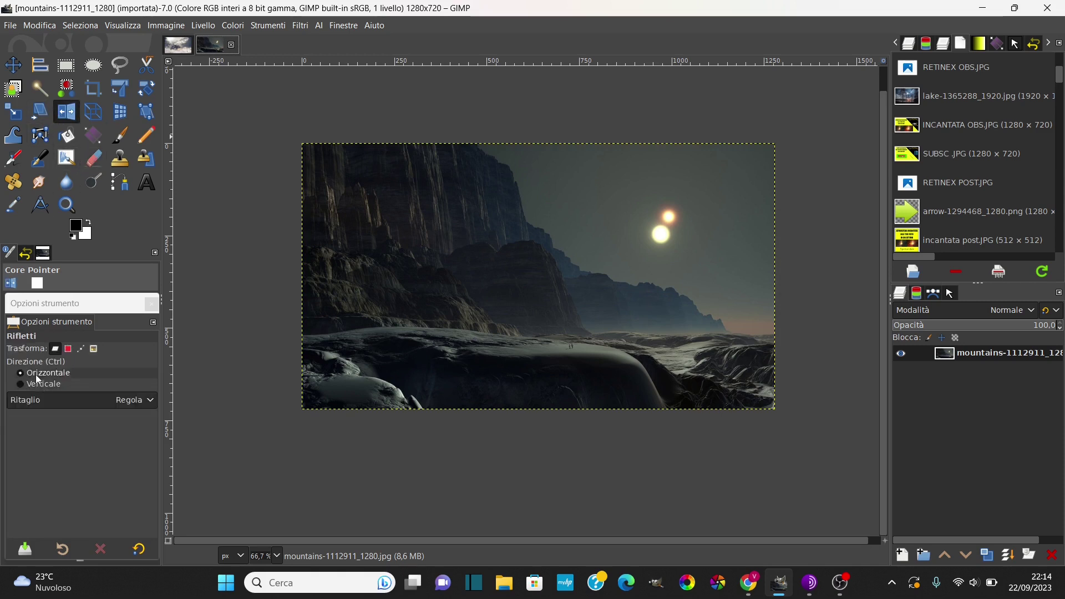
pyautogui.click(589, 241)
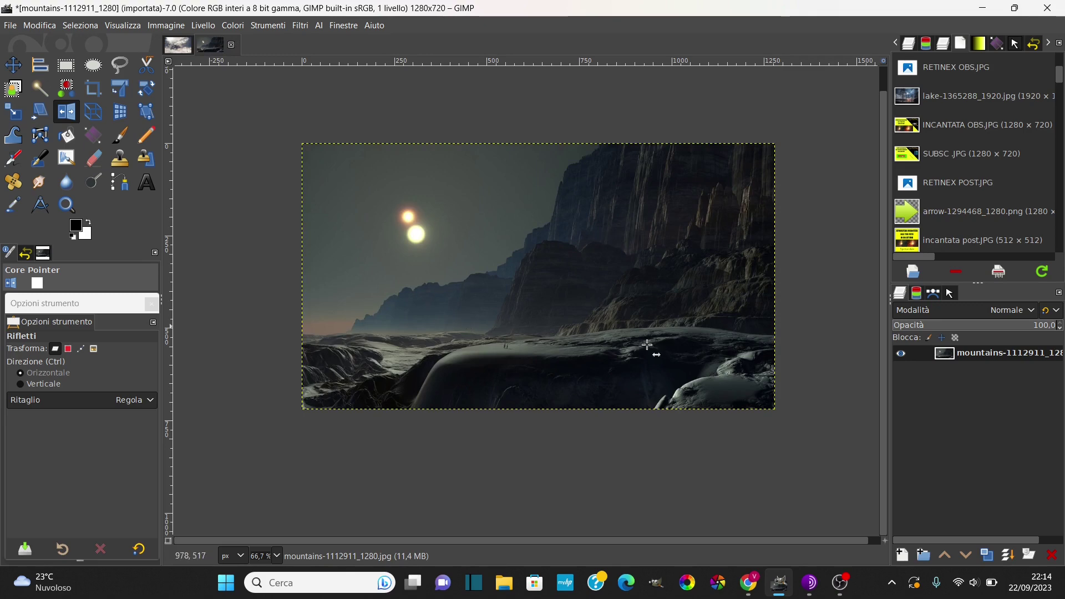
pyautogui.click(178, 45)
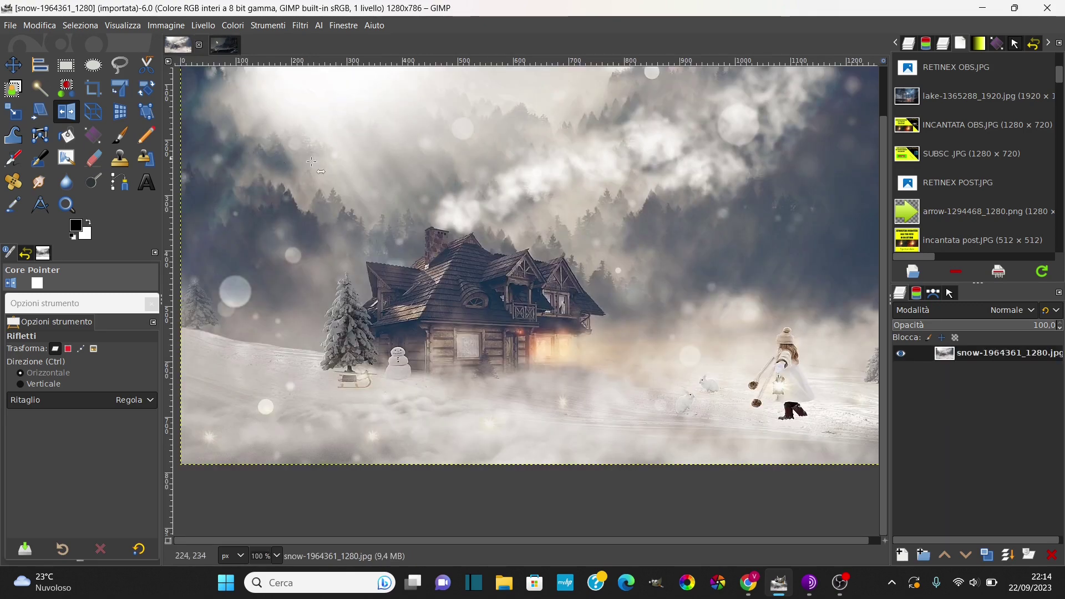
# Step: Duplicate the cabin layer and hide the original beneath, leaving only the top copy visible
pyautogui.press('-')
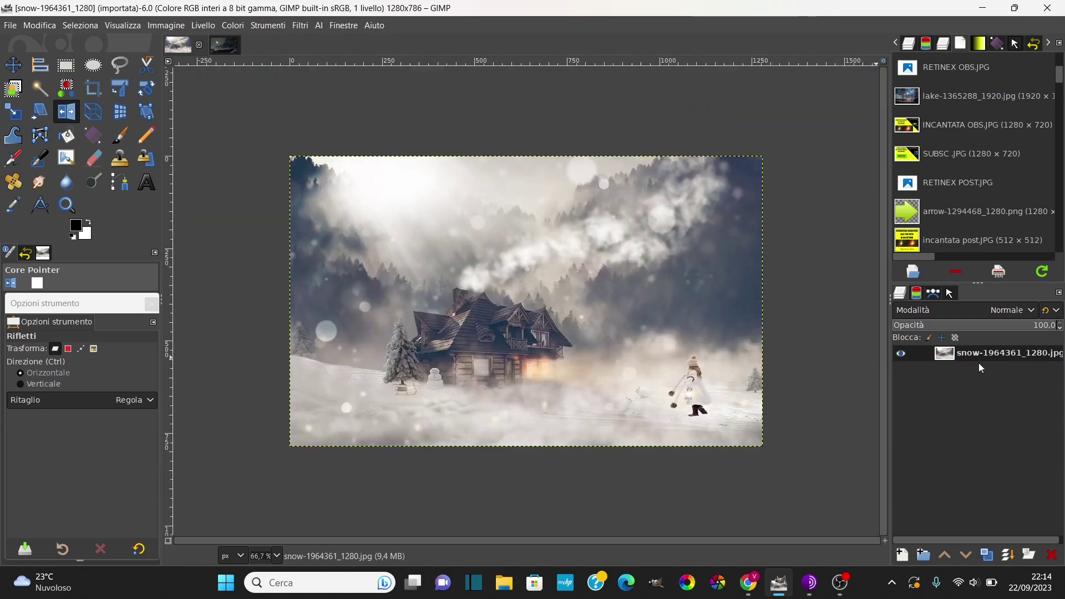
pyautogui.click(988, 556)
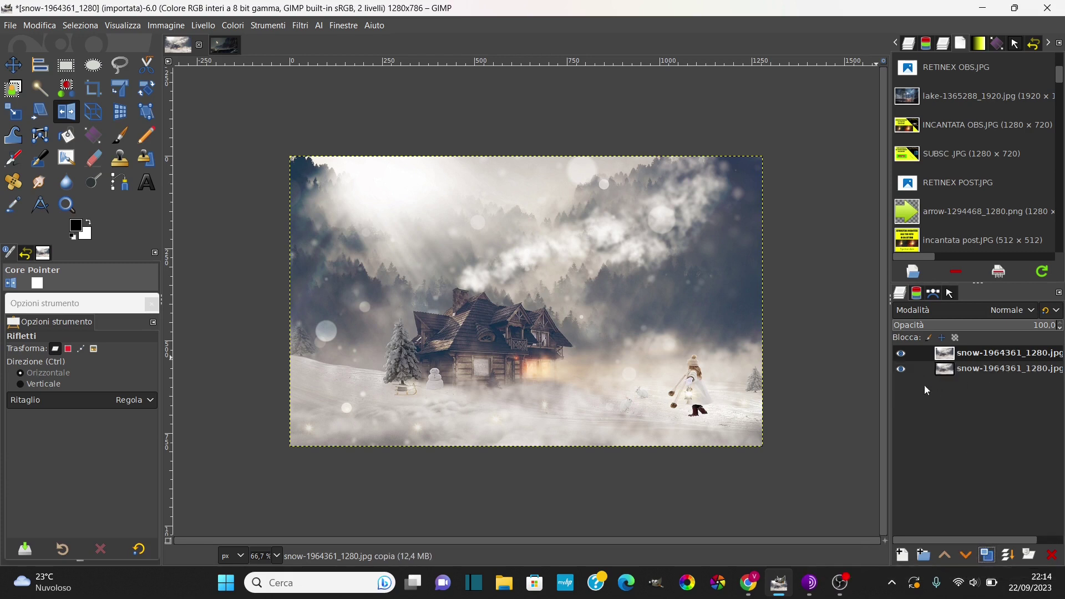
pyautogui.click(900, 369)
pyautogui.click(901, 353)
pyautogui.click(901, 369)
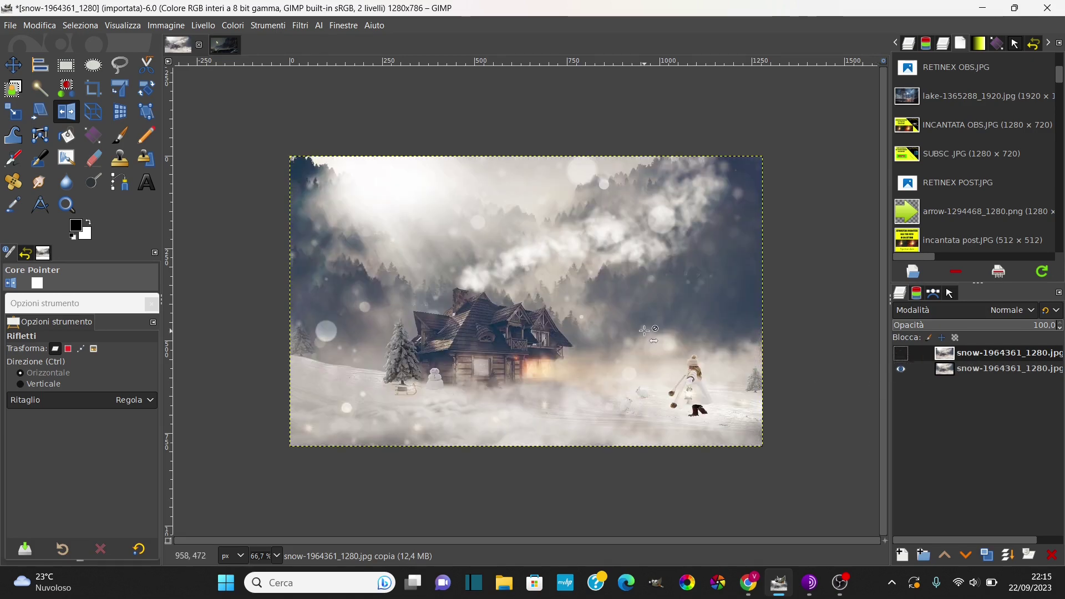
pyautogui.click(901, 353)
pyautogui.click(901, 369)
# Step: Select the Gradient tool and reset colours to black foreground and white background
pyautogui.click(91, 142)
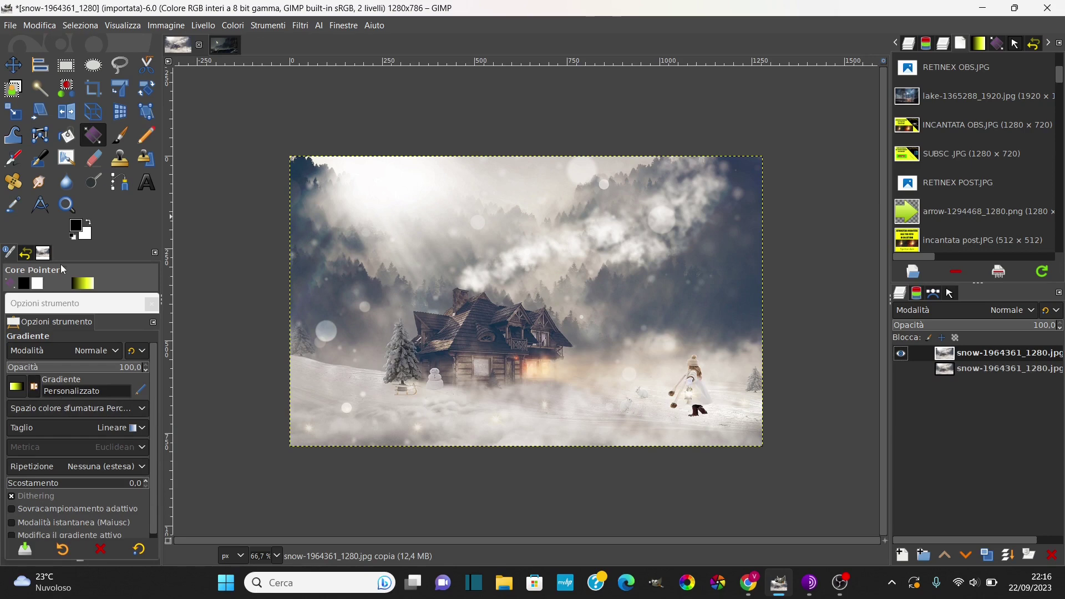
pyautogui.click(77, 225)
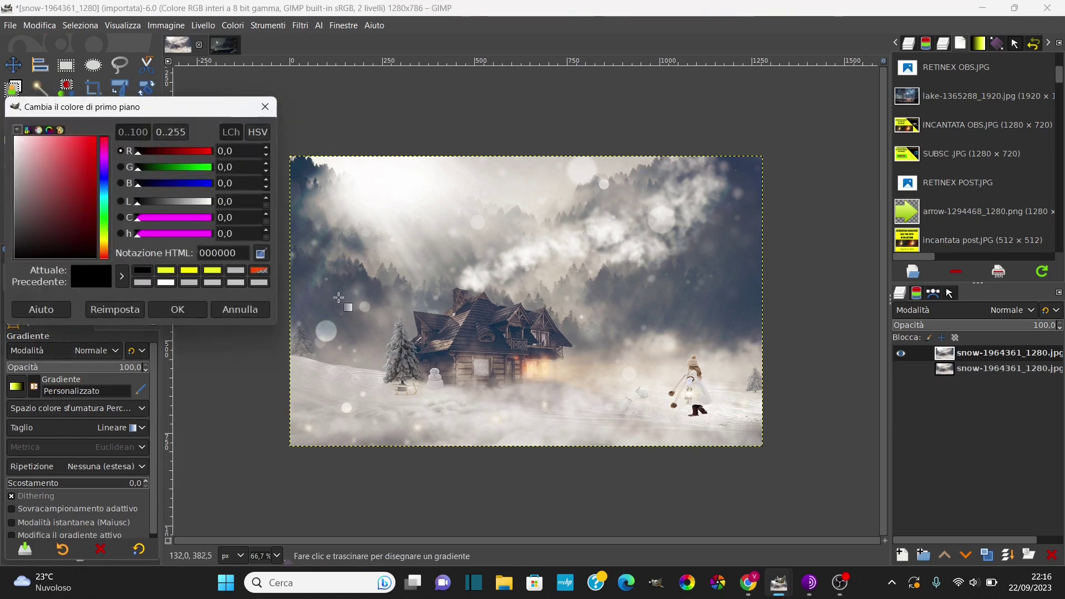
pyautogui.click(212, 270)
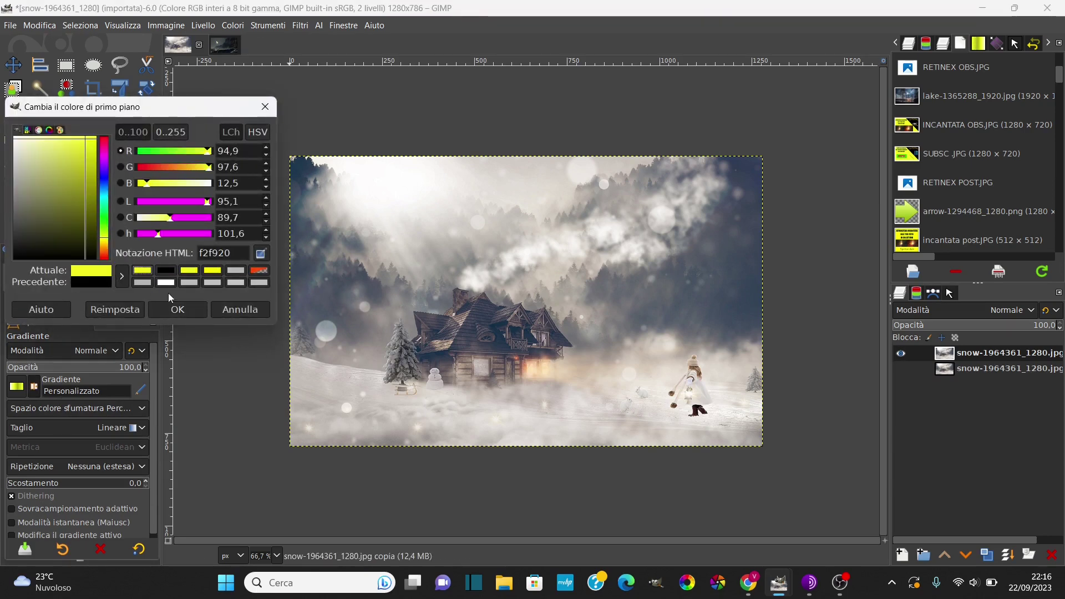
pyautogui.click(178, 309)
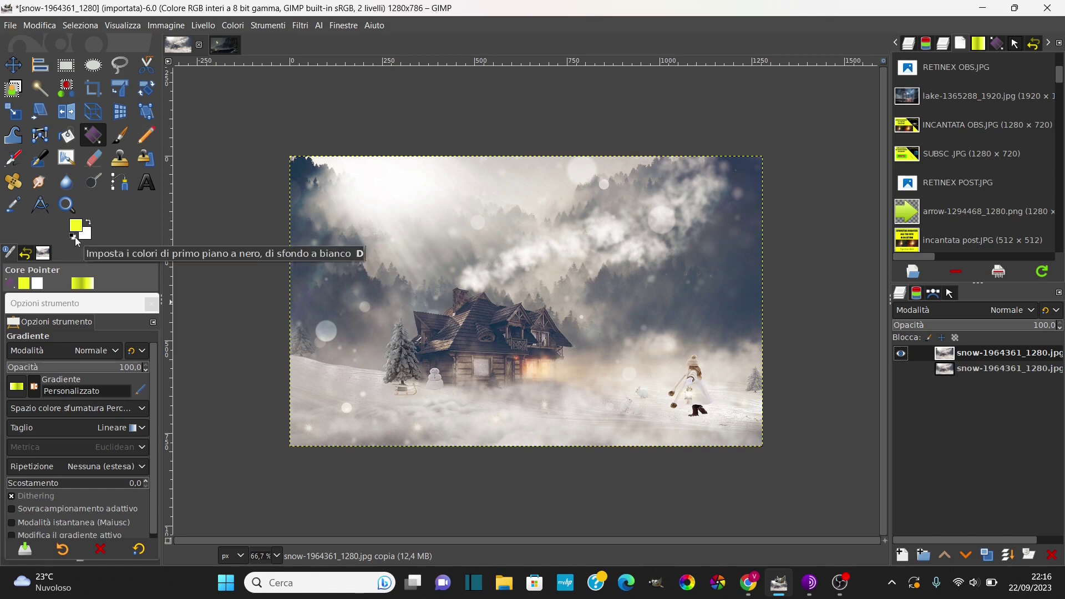
pyautogui.click(75, 237)
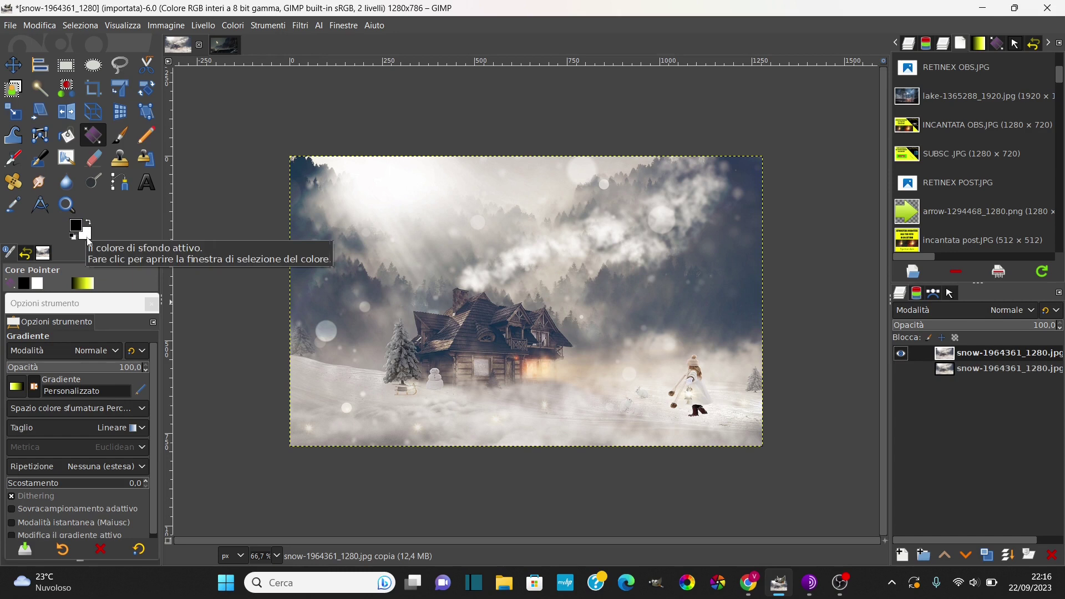
# Step: Set the gradient to FG to BG (RGB) with a Linear shape
pyautogui.click(17, 387)
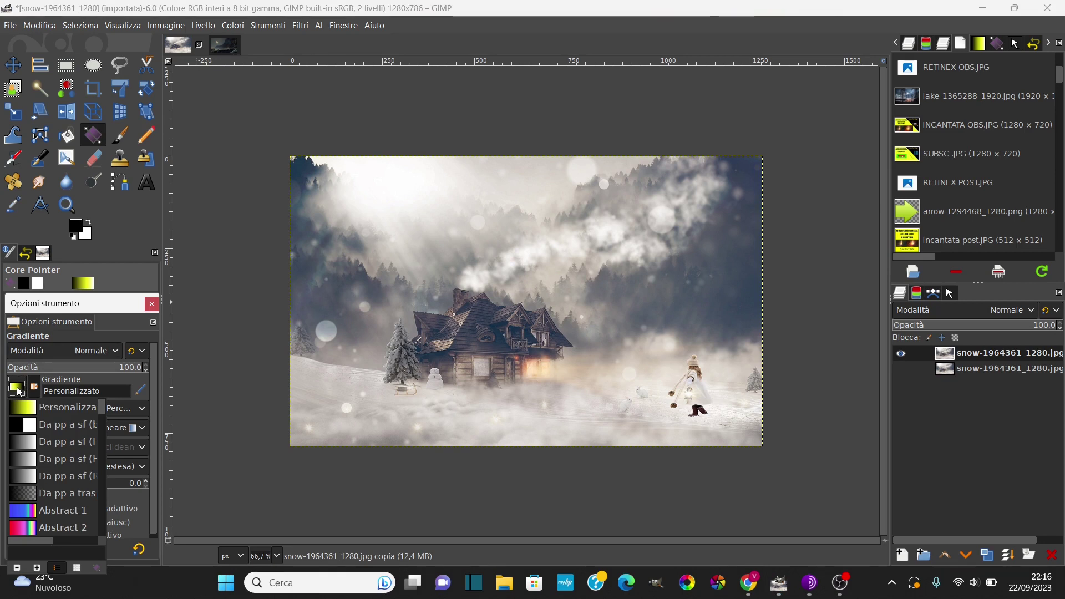
pyautogui.click(54, 477)
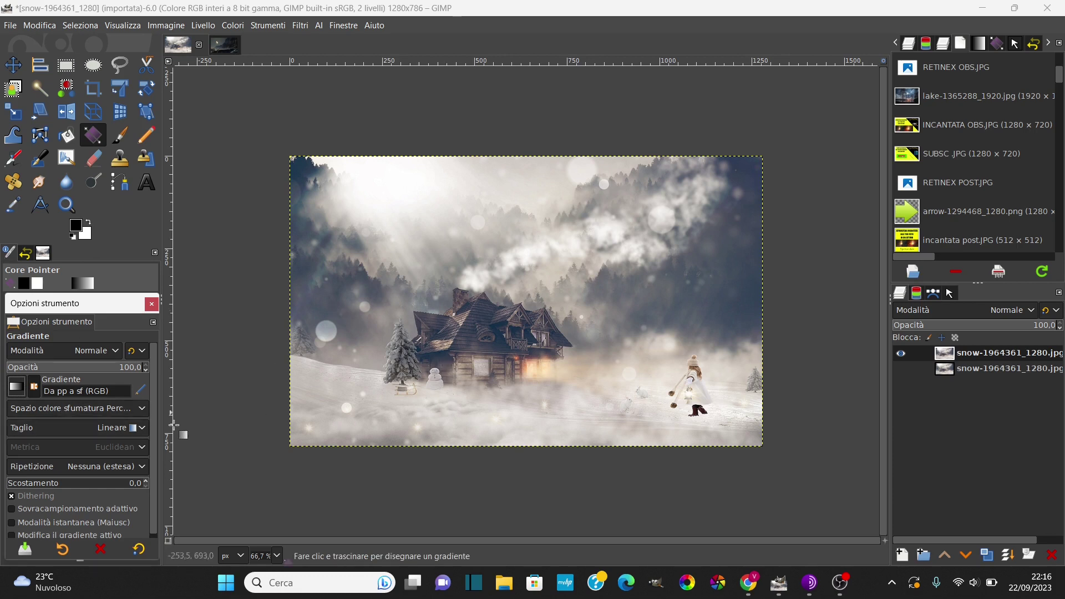
pyautogui.click(111, 430)
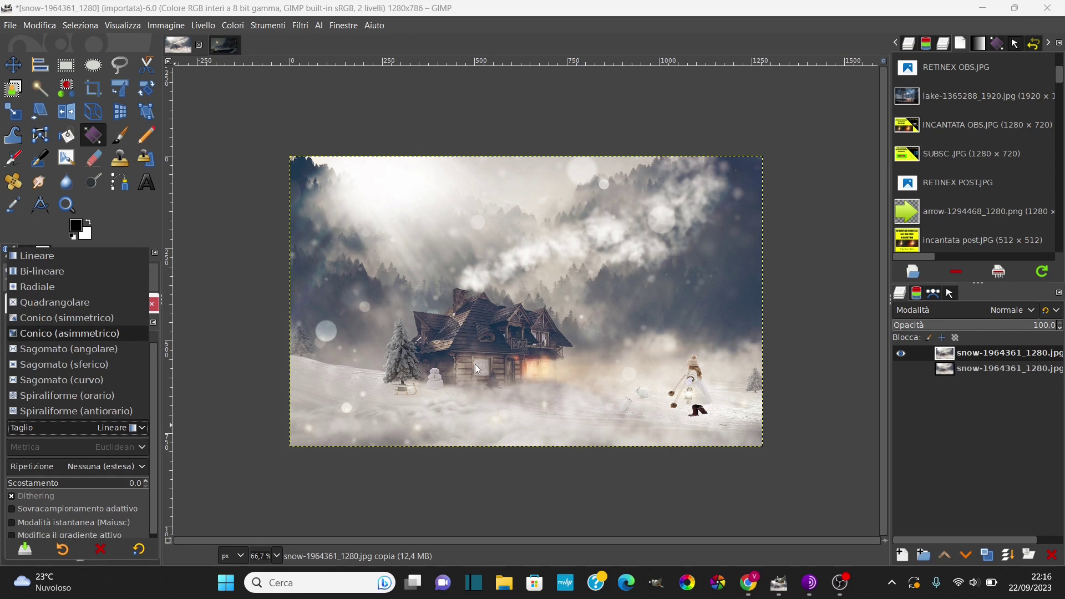
pyautogui.click(252, 263)
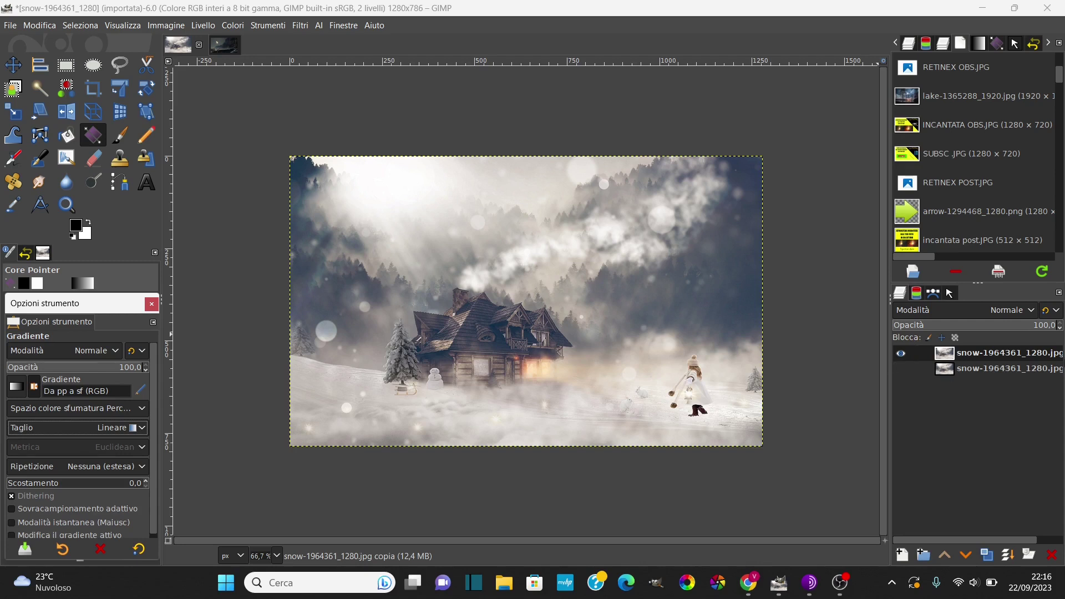
# Step: Add a White (full opacity) layer mask to the top cabin copy layer
pyautogui.rightClick(987, 359)
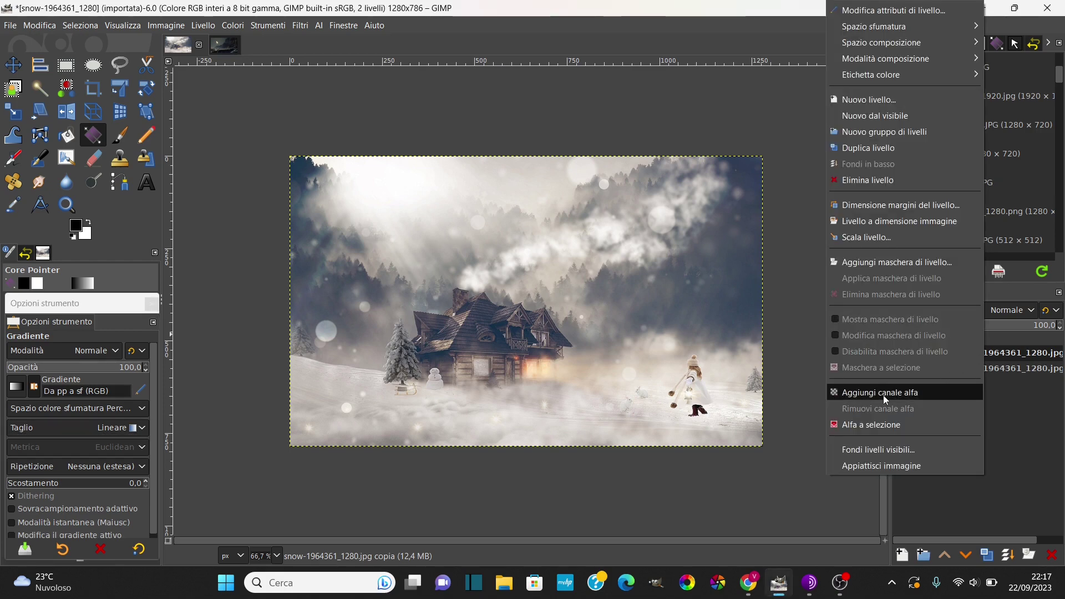
pyautogui.click(1011, 399)
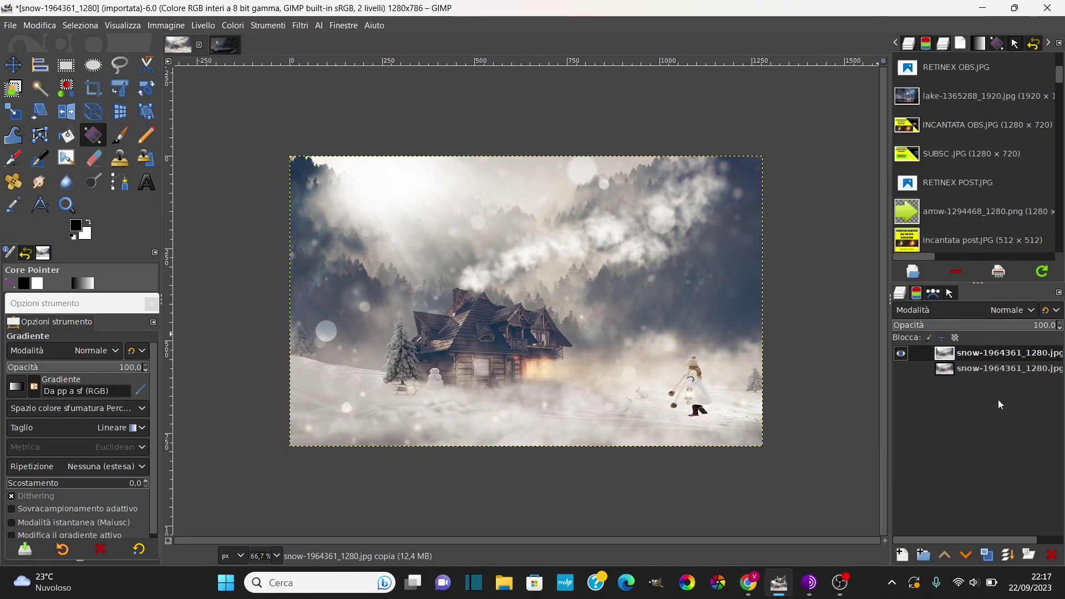
pyautogui.rightClick(967, 356)
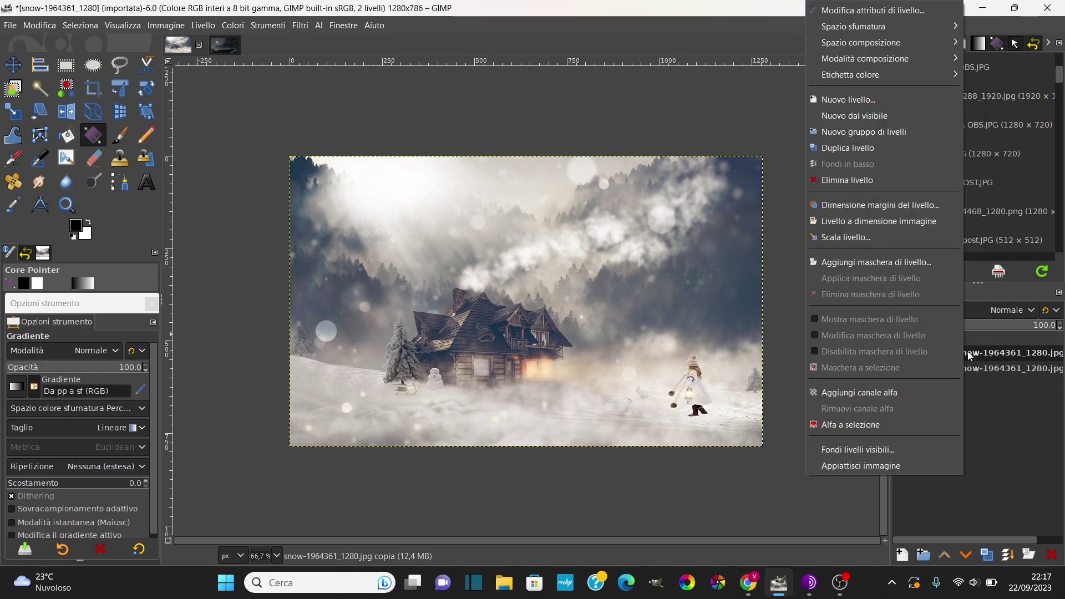
pyautogui.click(873, 263)
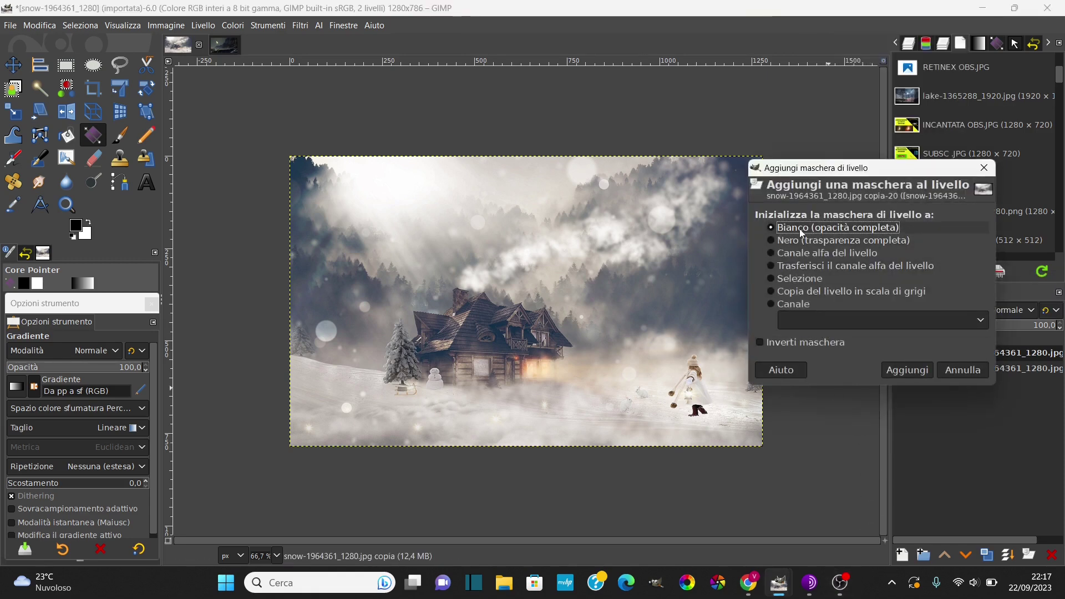
pyautogui.click(913, 372)
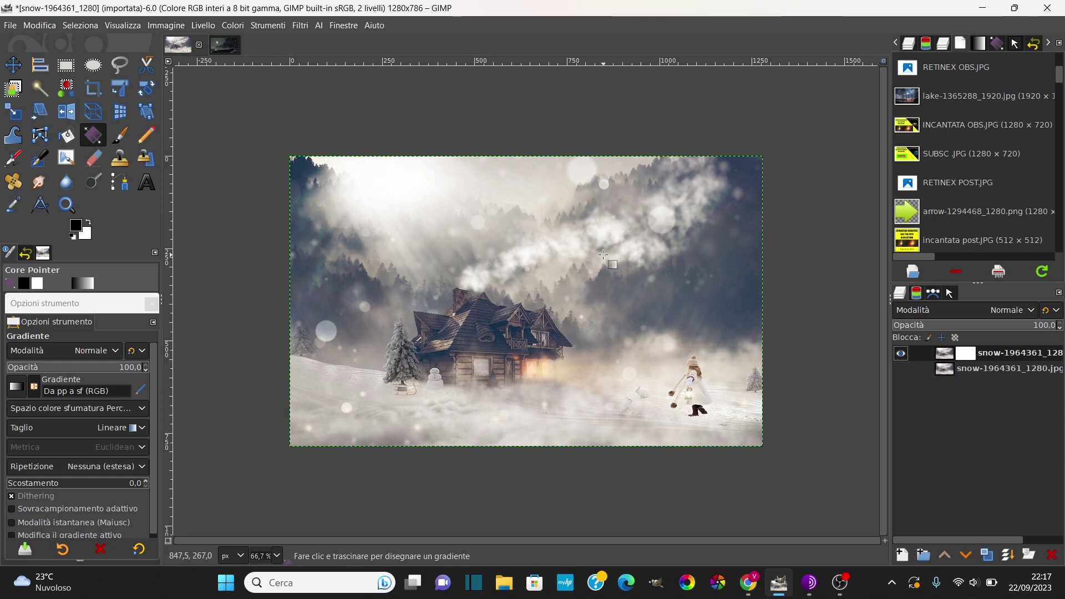
pyautogui.rightClick(967, 355)
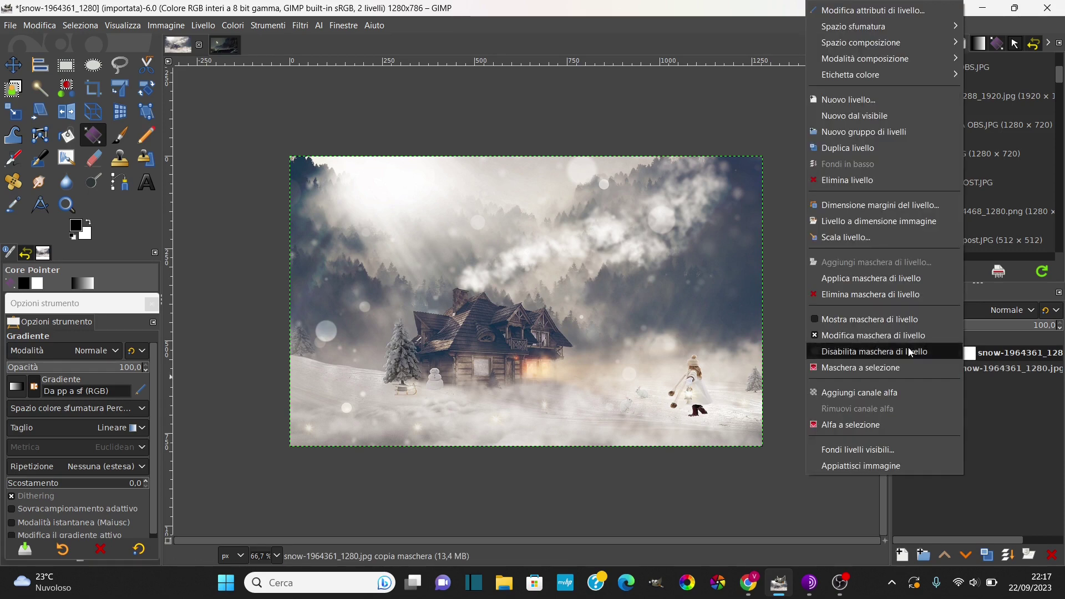
pyautogui.click(846, 320)
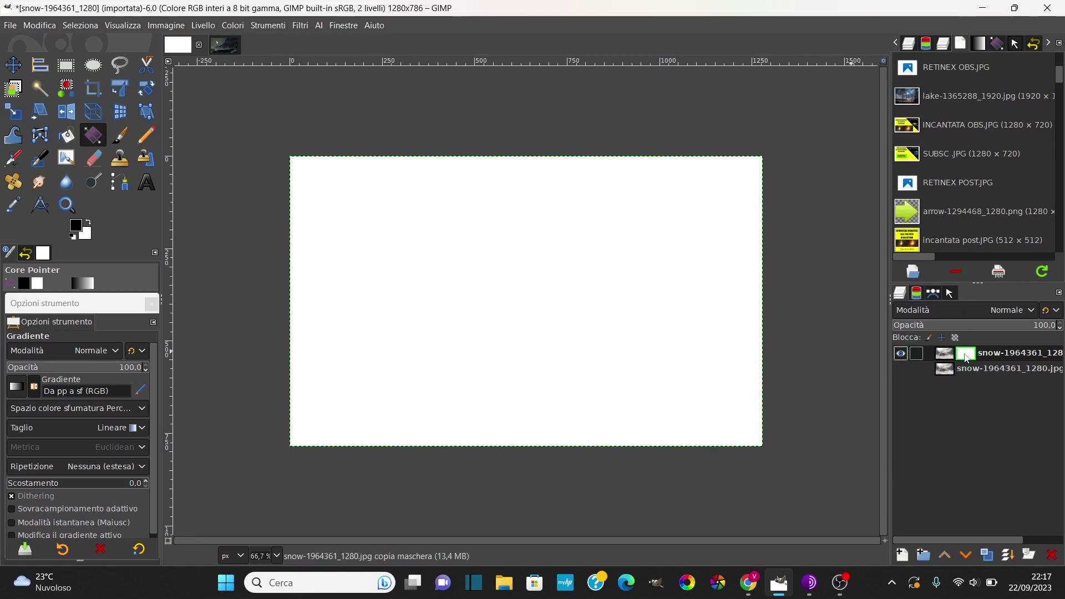
pyautogui.rightClick(966, 354)
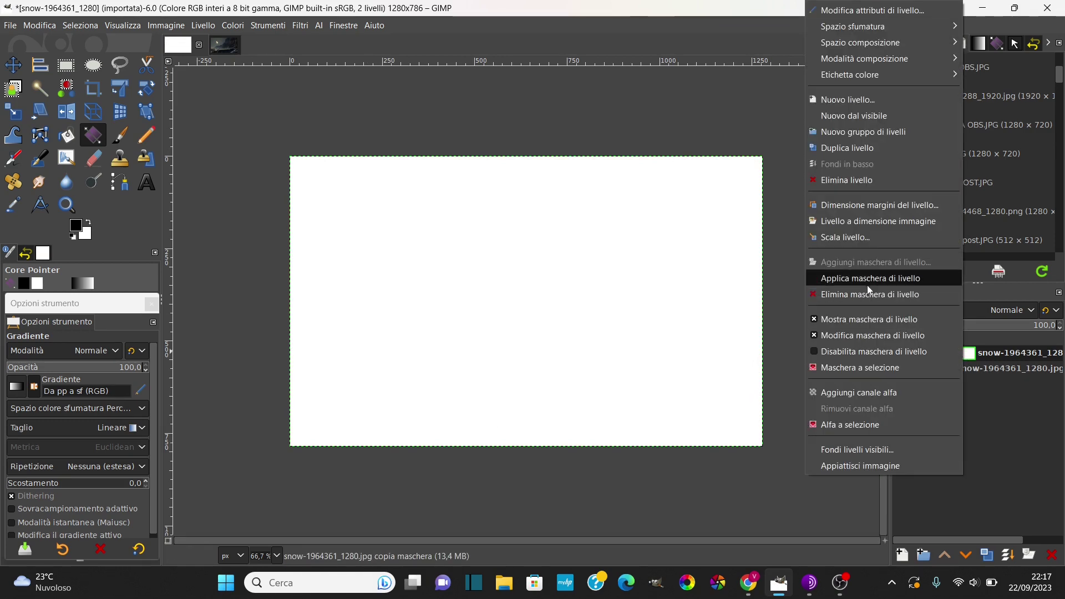
pyautogui.click(831, 321)
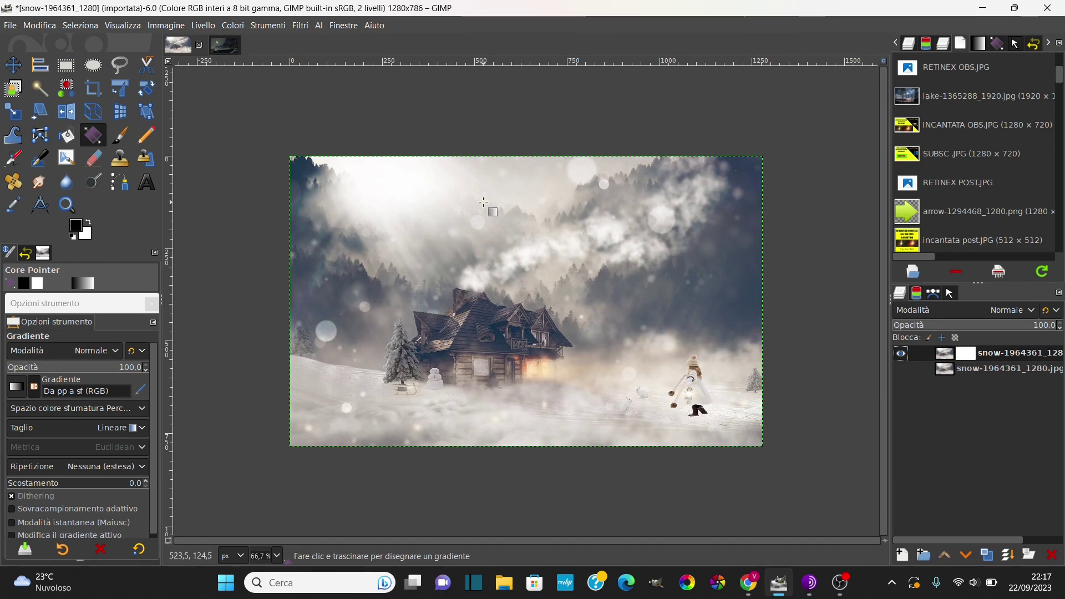
pyautogui.click(221, 44)
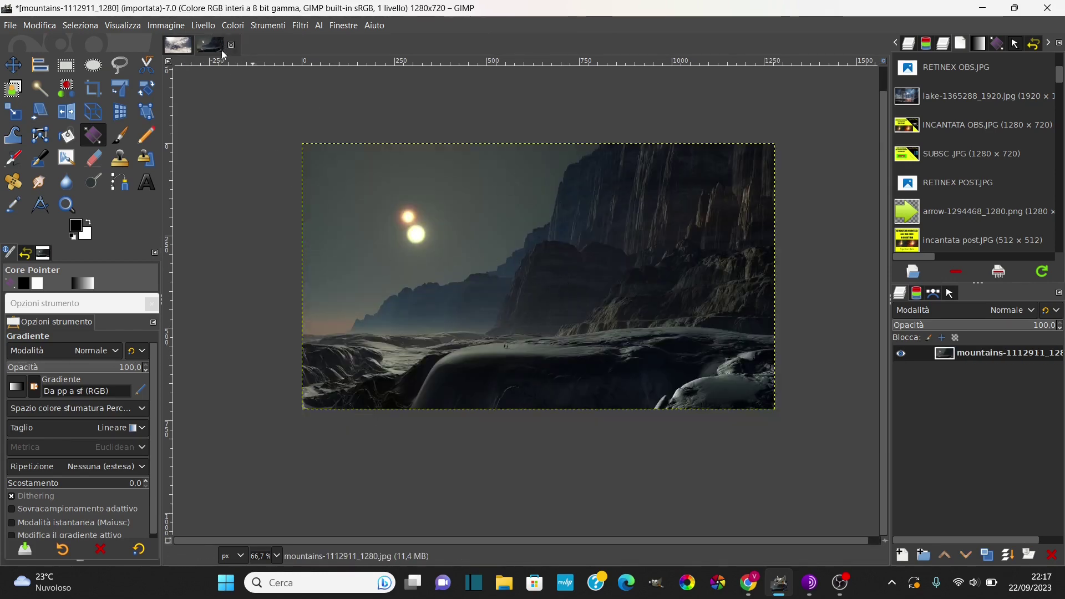
pyautogui.click(167, 50)
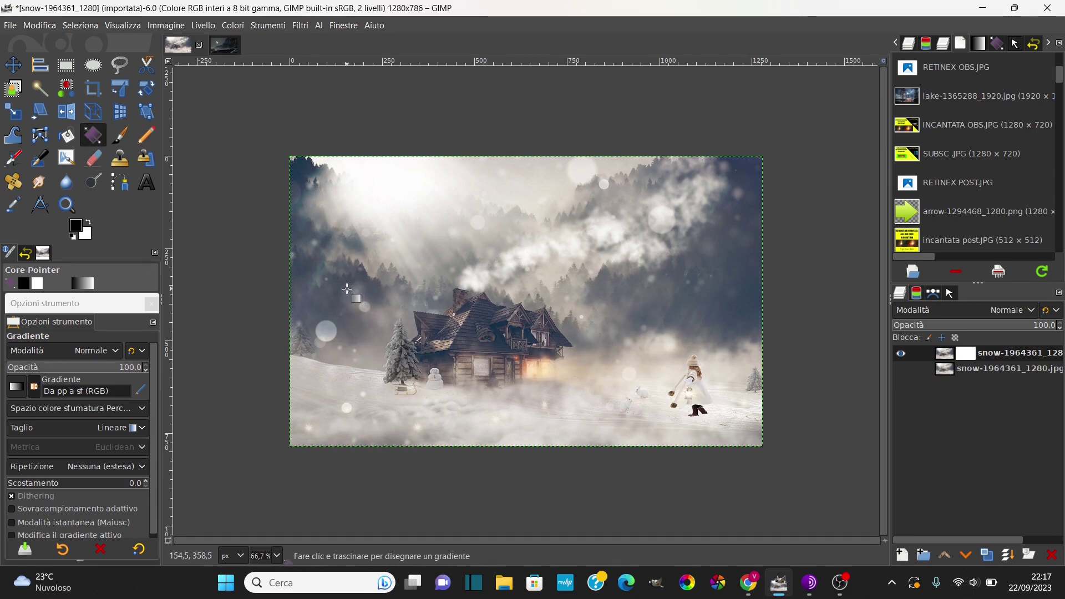
# Step: Draw a left-to-right gradient on the cabin layer mask and fine-tune its right endpoint
pyautogui.moveTo(348, 290); pyautogui.dragTo(714, 285)
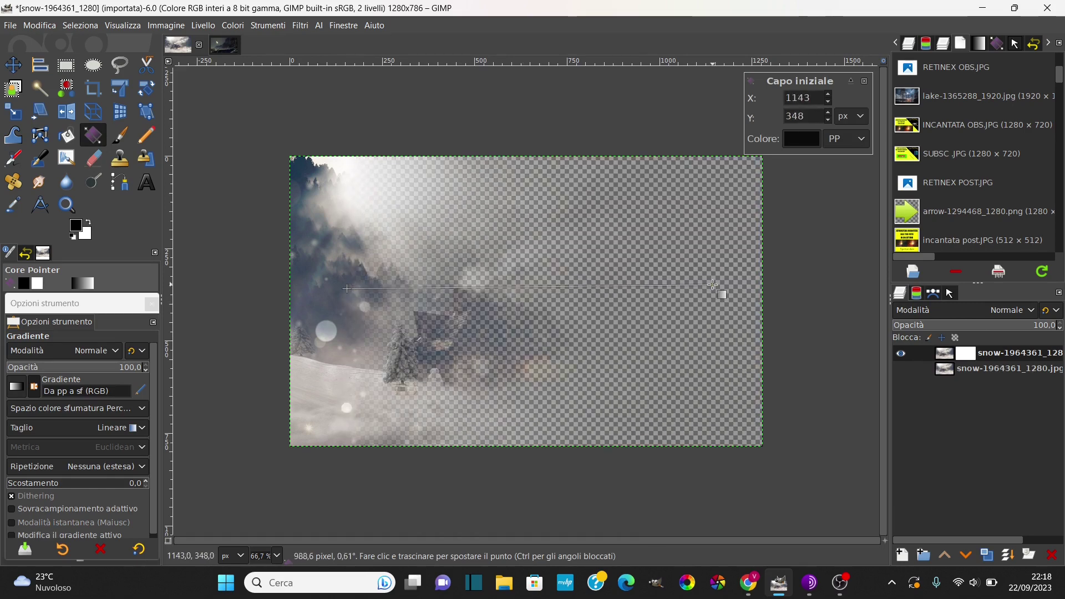
pyautogui.moveTo(714, 285)
pyautogui.mouseDown()
pyautogui.moveTo(697, 289)
pyautogui.moveTo(685, 270)
pyautogui.moveTo(677, 288)
pyautogui.mouseUp()
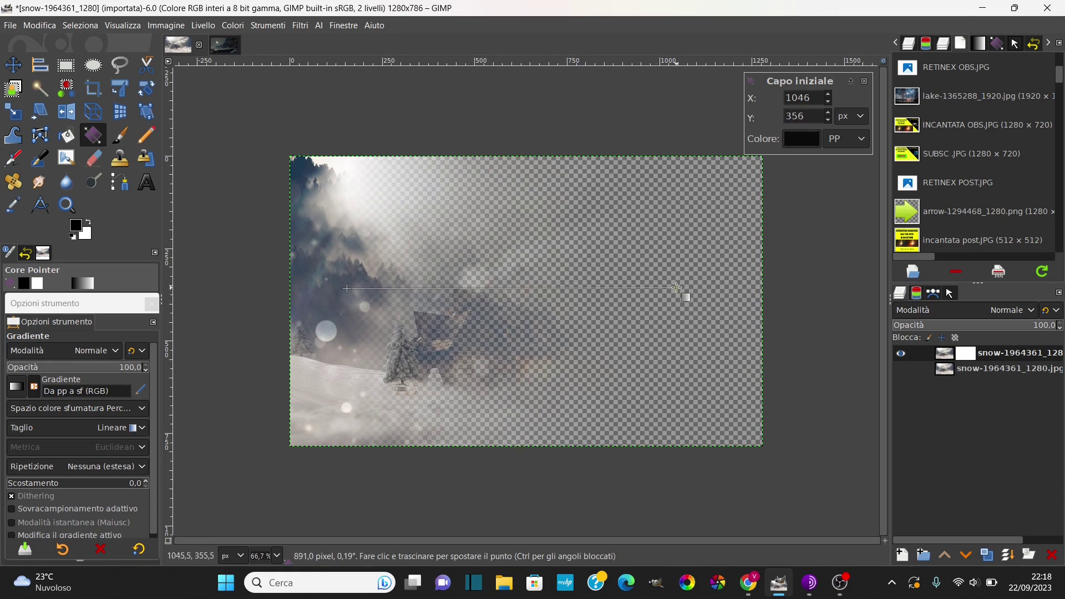
pyautogui.click(348, 289)
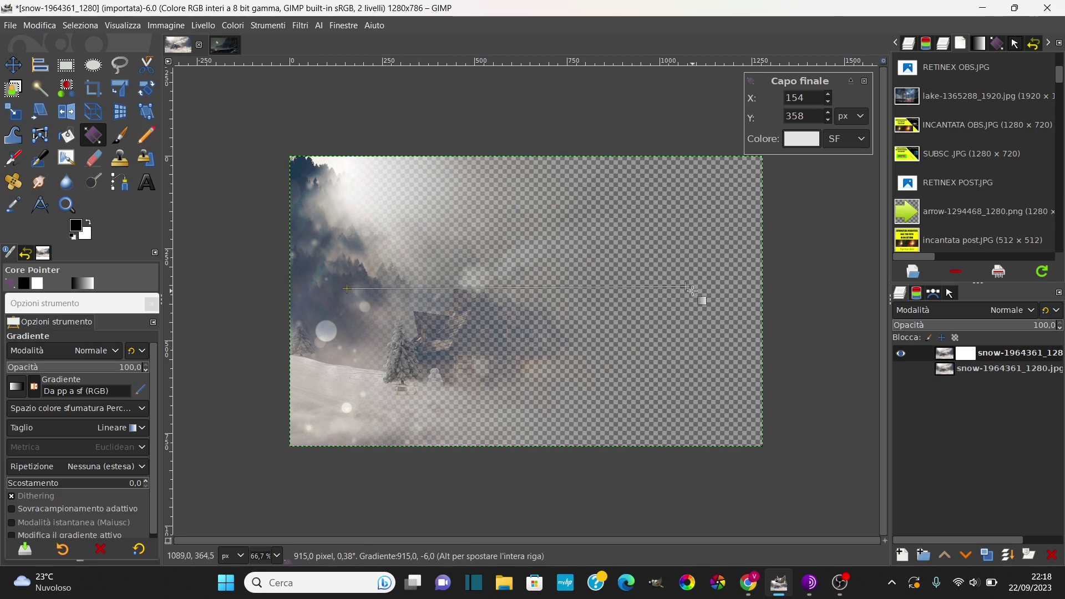
pyautogui.moveTo(690, 288); pyautogui.dragTo(719, 300)
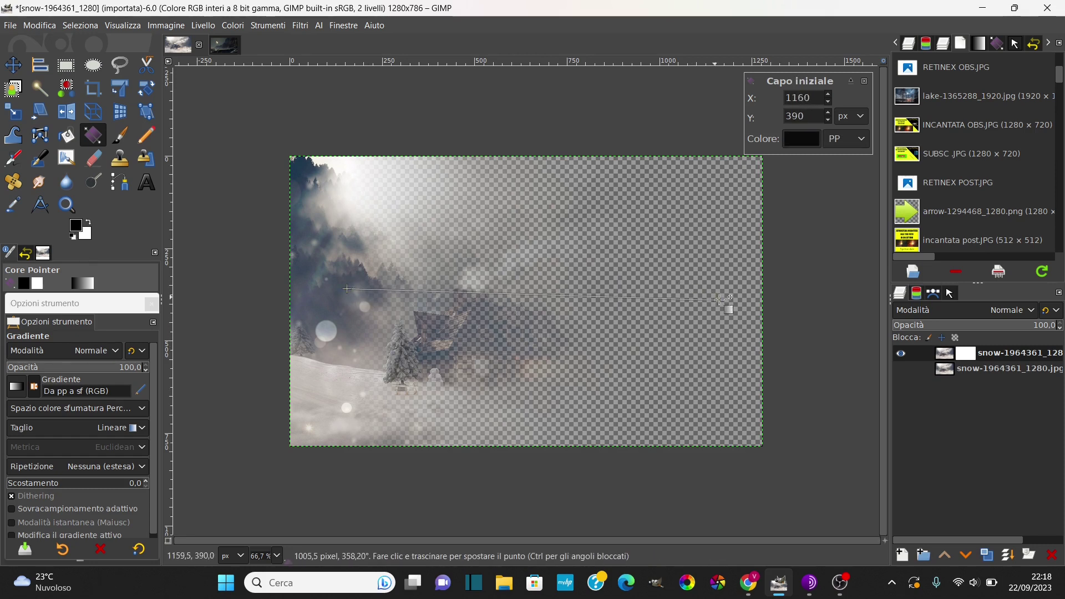
pyautogui.moveTo(720, 300)
pyautogui.mouseDown()
pyautogui.moveTo(446, 260)
pyautogui.moveTo(505, 248)
pyautogui.moveTo(557, 282)
pyautogui.moveTo(542, 238)
pyautogui.moveTo(580, 298)
pyautogui.moveTo(608, 287)
pyautogui.moveTo(727, 299)
pyautogui.mouseUp()
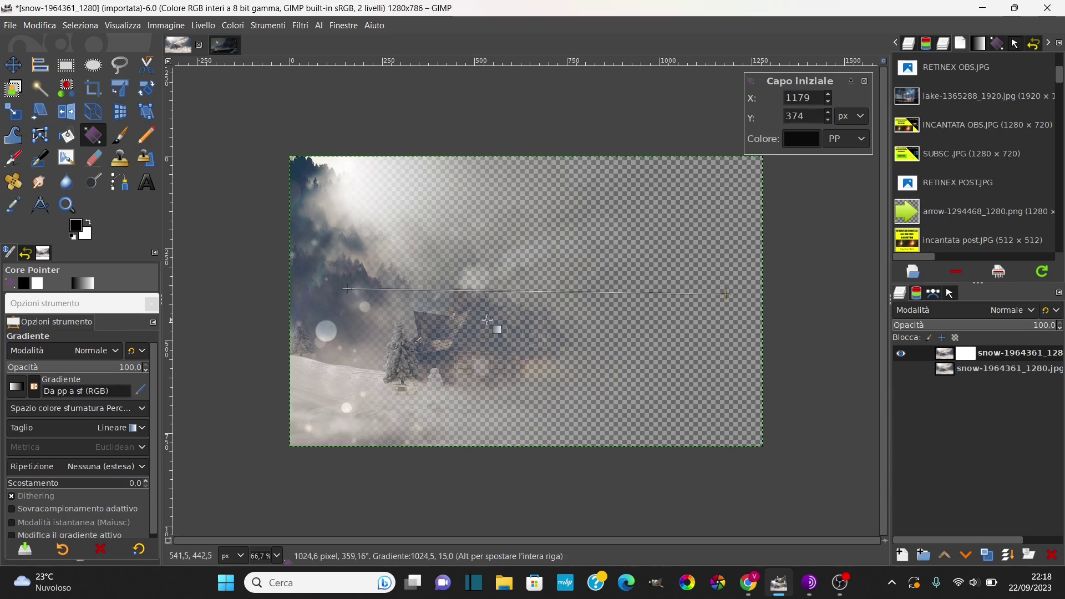
# Step: Add a midpoint near 24% to the mask gradient and shift the whole line up-left
pyautogui.scroll(1, 541, 302)
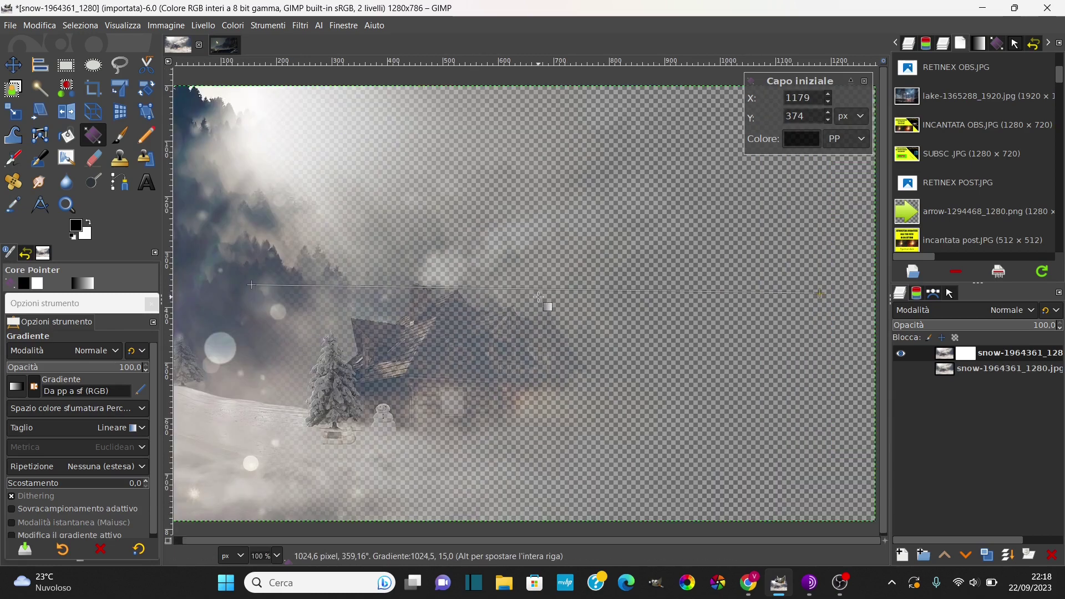
pyautogui.scroll(1, 544, 299)
pyautogui.scroll(-1, 543, 300)
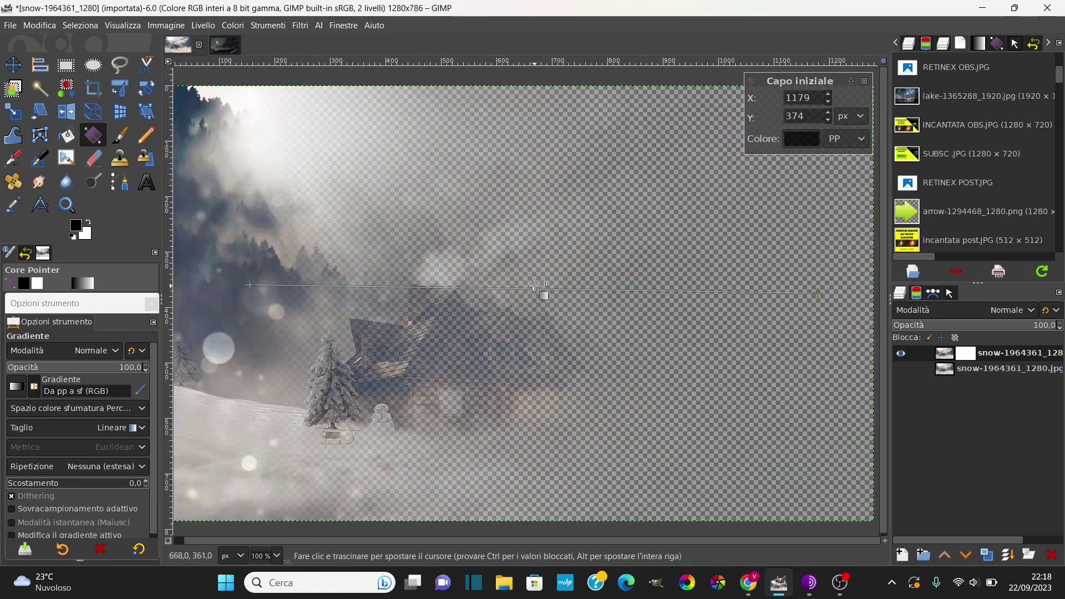
pyautogui.moveTo(535, 288); pyautogui.dragTo(711, 295)
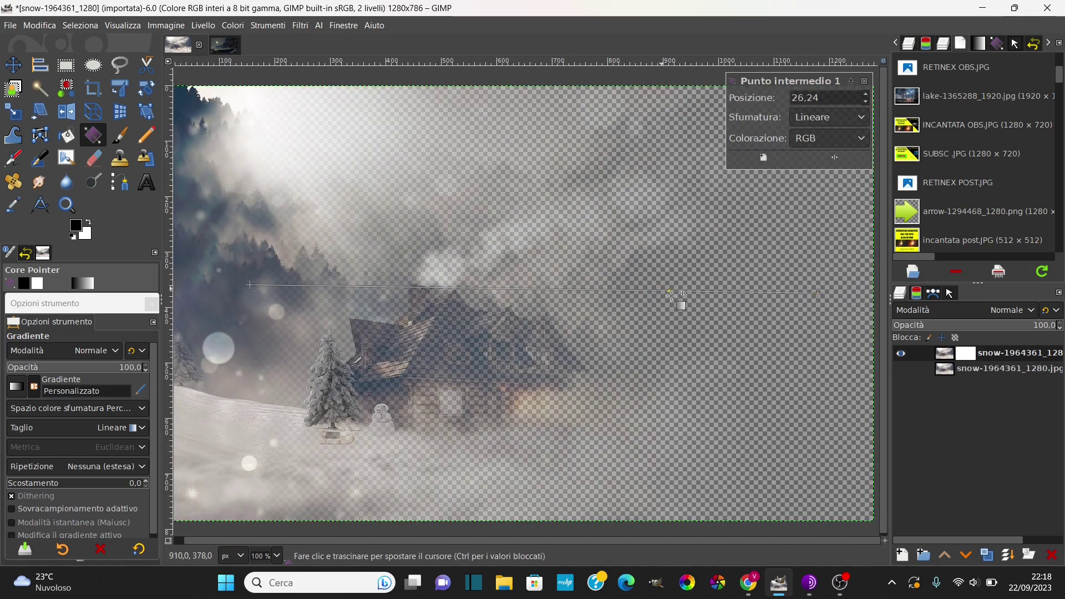
pyautogui.scroll(-1, 715, 295)
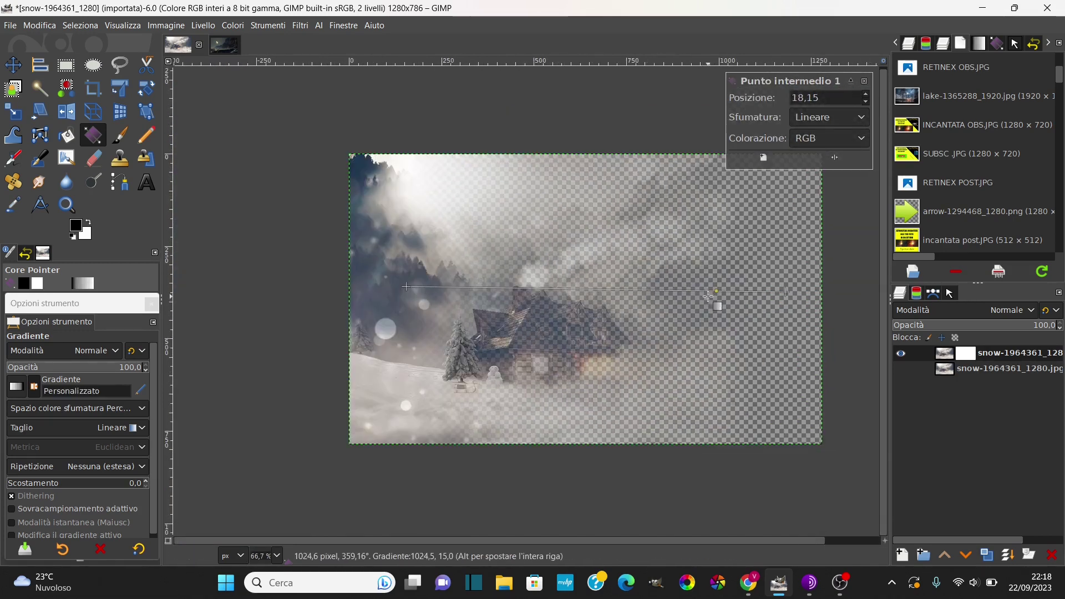
pyautogui.moveTo(720, 297)
pyautogui.mouseDown()
pyautogui.moveTo(775, 297)
pyautogui.moveTo(602, 292)
pyautogui.moveTo(775, 292)
pyautogui.moveTo(496, 290)
pyautogui.moveTo(695, 296)
pyautogui.mouseUp()
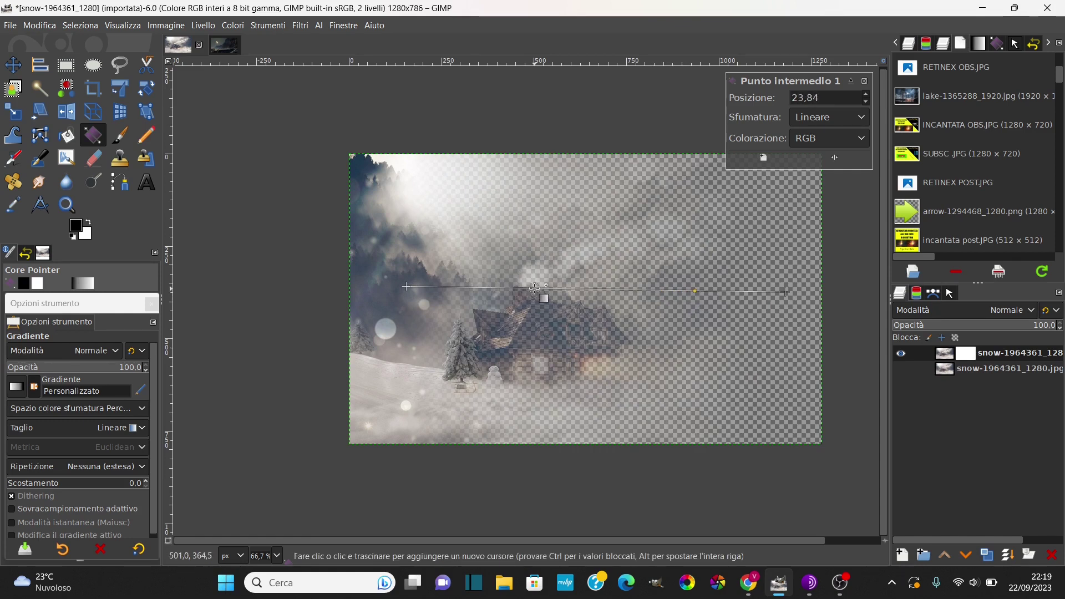
pyautogui.moveTo(580, 289)
pyautogui.mouseDown()
pyautogui.moveTo(497, 255)
pyautogui.moveTo(440, 297)
pyautogui.moveTo(542, 311)
pyautogui.moveTo(488, 238)
pyautogui.moveTo(549, 269)
pyautogui.moveTo(575, 298)
pyautogui.mouseUp()
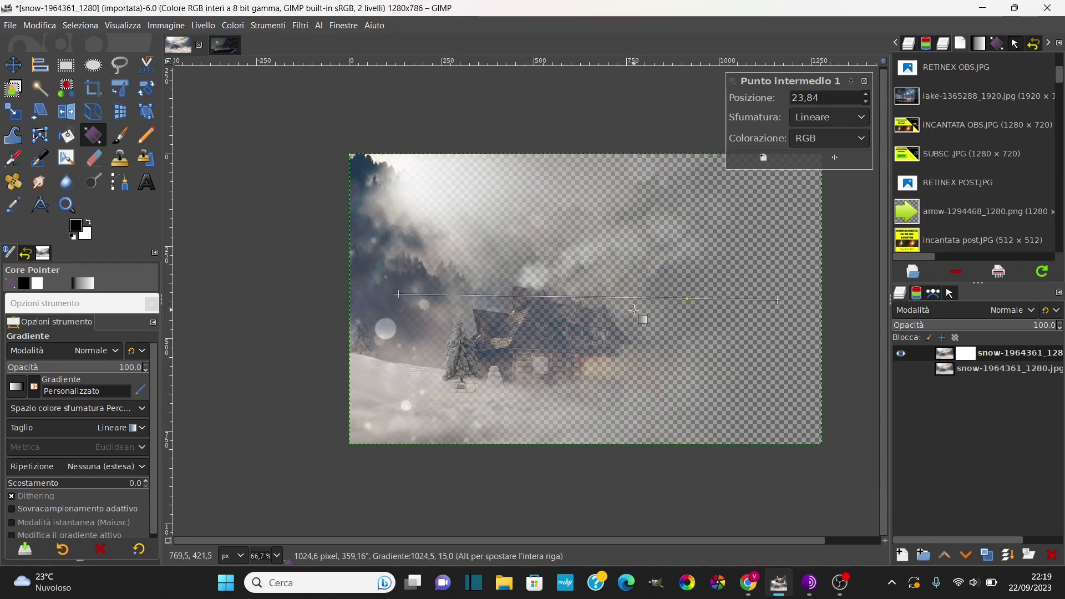
# Step: Add a stop to the mask gradient and move its midpoints right to about 44%
pyautogui.click(557, 297)
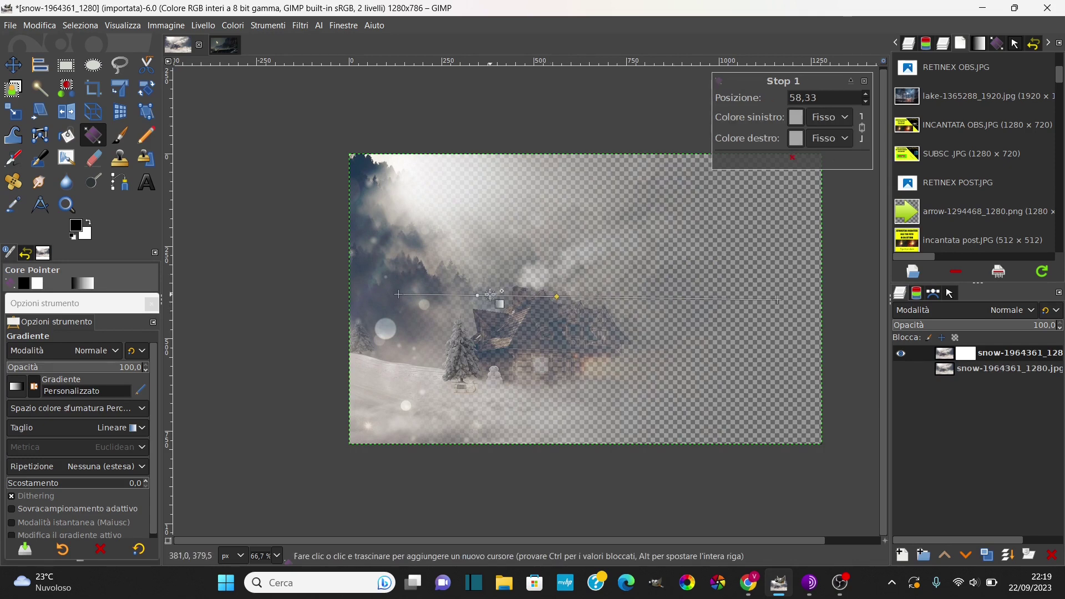
pyautogui.moveTo(516, 295)
pyautogui.moveTo(477, 296); pyautogui.dragTo(614, 298)
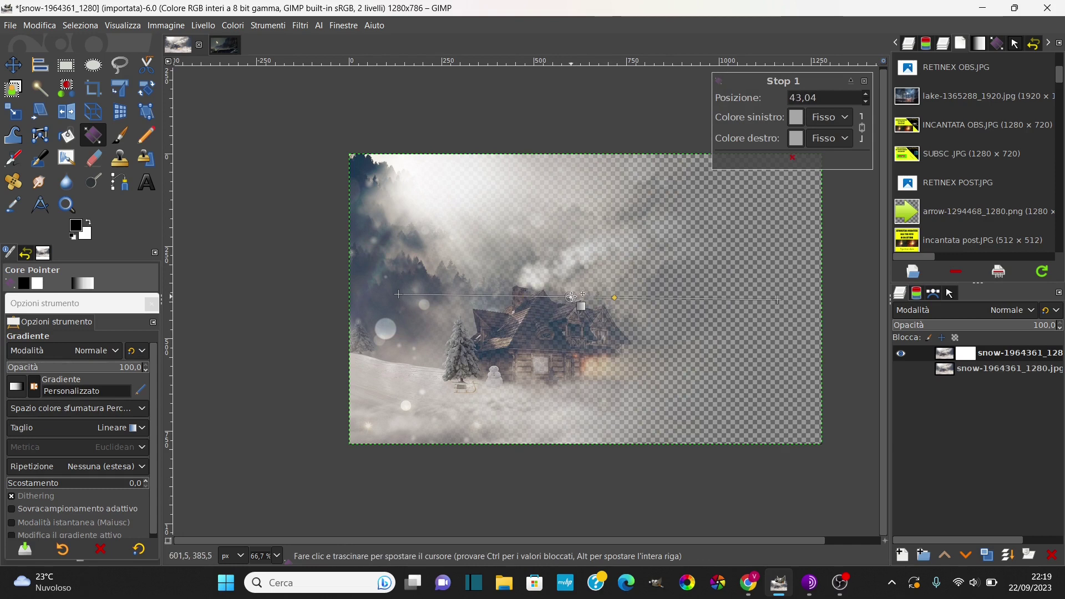
pyautogui.click(517, 298)
pyautogui.moveTo(517, 298)
pyautogui.mouseDown()
pyautogui.moveTo(502, 296)
pyautogui.moveTo(630, 297)
pyautogui.moveTo(606, 298)
pyautogui.moveTo(610, 306)
pyautogui.mouseUp()
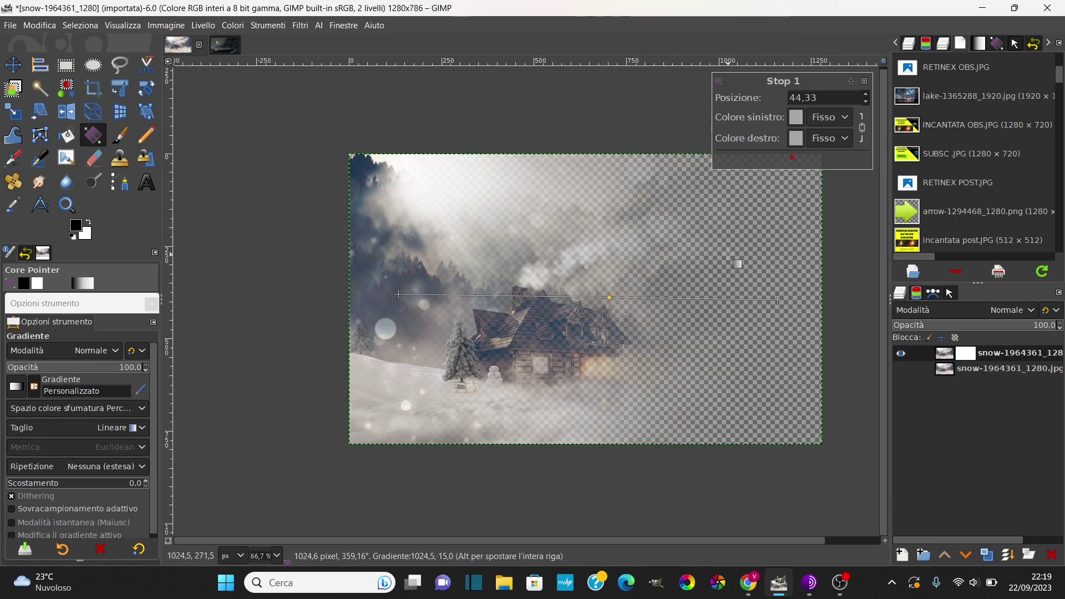
pyautogui.scroll(1, 636, 256)
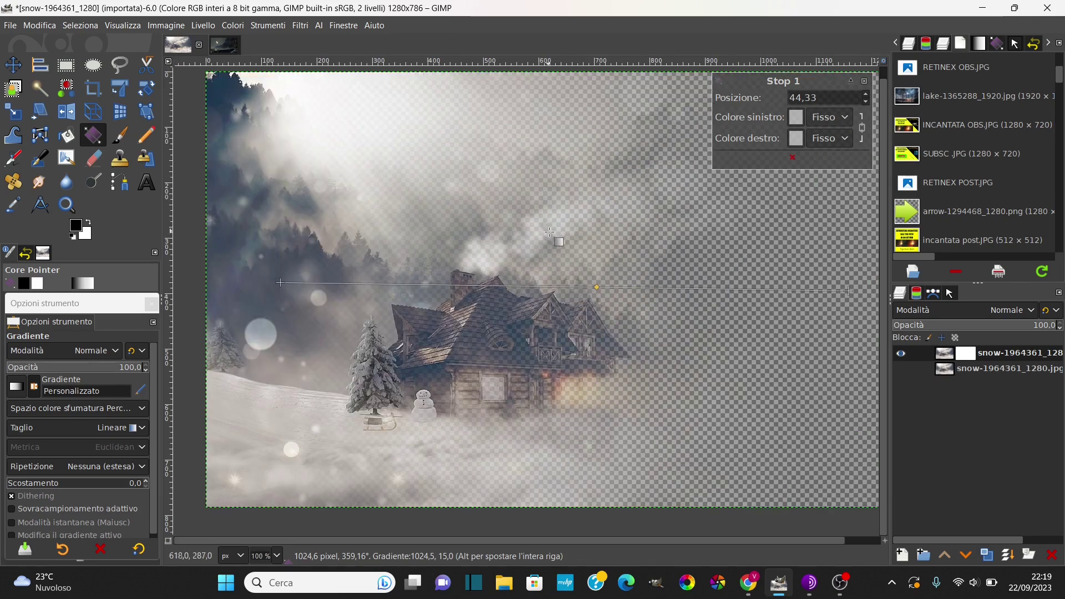
pyautogui.scroll(-1, 549, 233)
pyautogui.scroll(2, 522, 267)
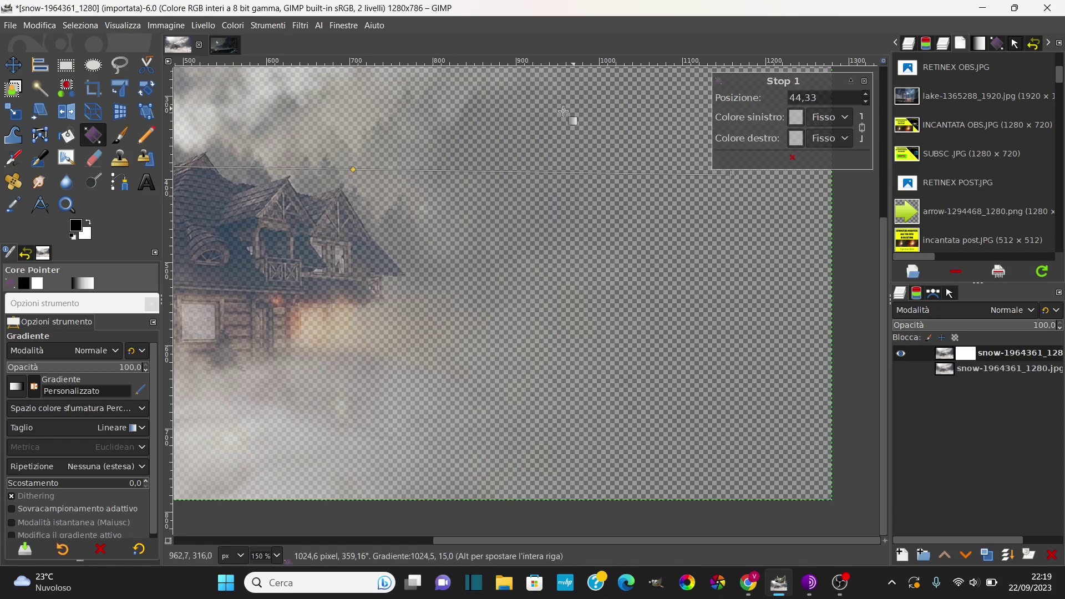
pyautogui.scroll(-2, 520, 359)
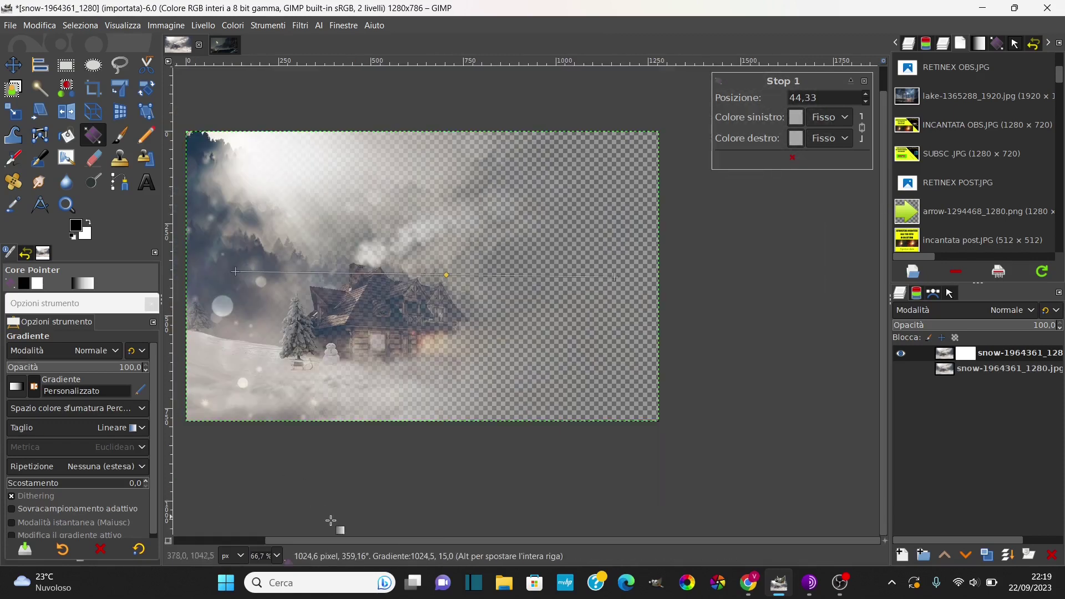
pyautogui.moveTo(412, 541); pyautogui.dragTo(365, 541)
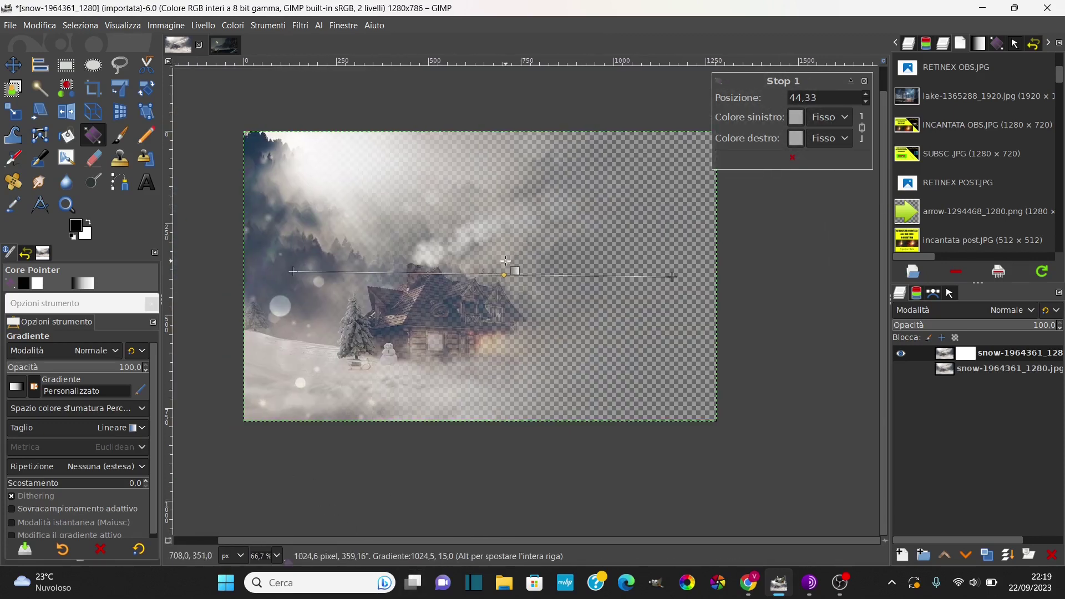
# Step: Briefly show the lower cabin layer for comparison, hide it, and commit the gradient
pyautogui.click(902, 370)
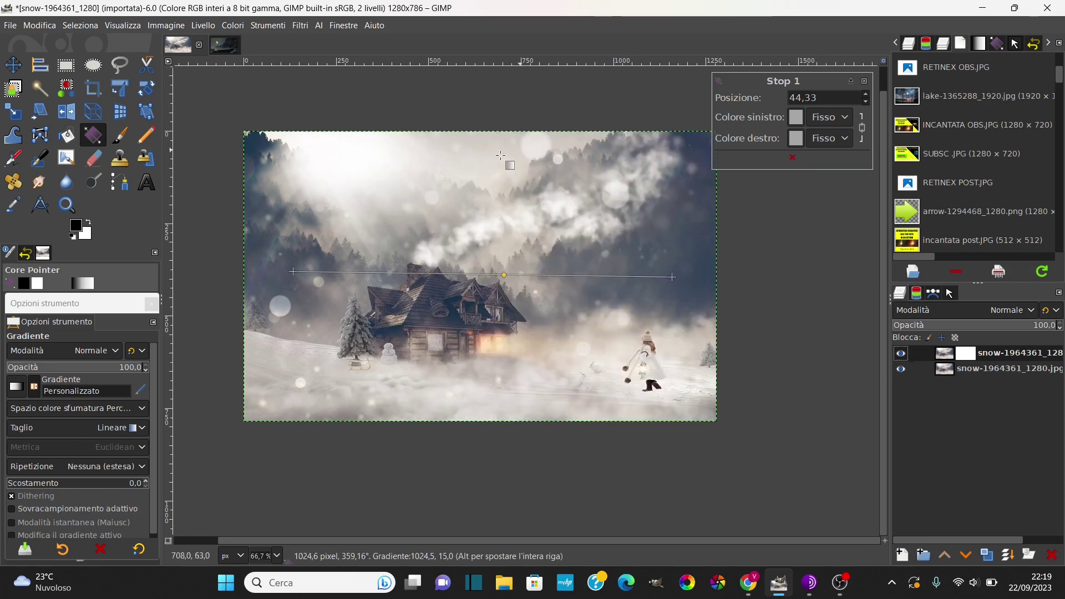
pyautogui.click(902, 369)
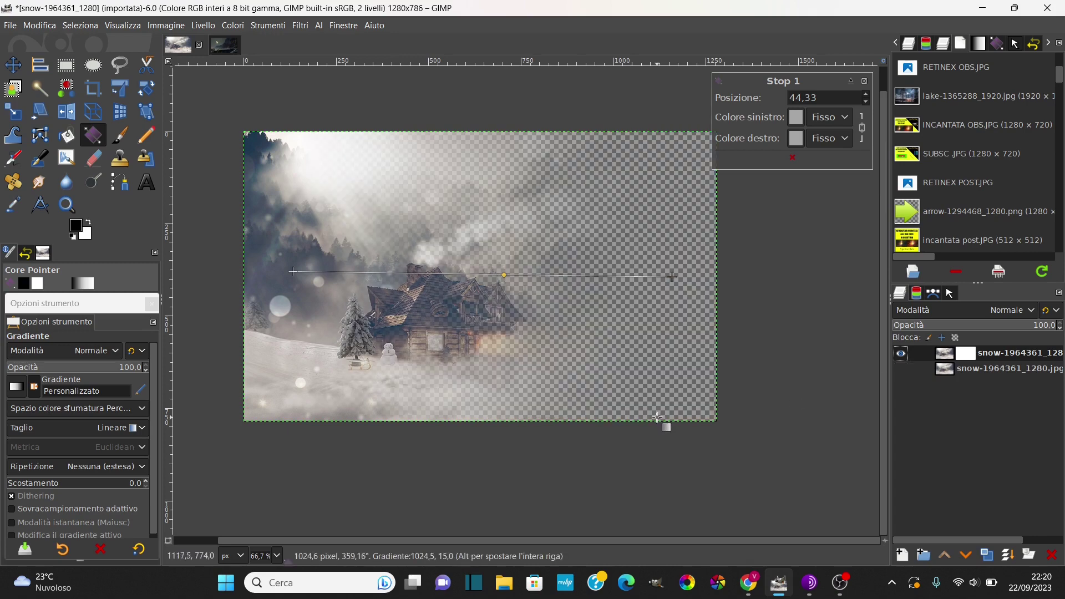
pyautogui.click(13, 64)
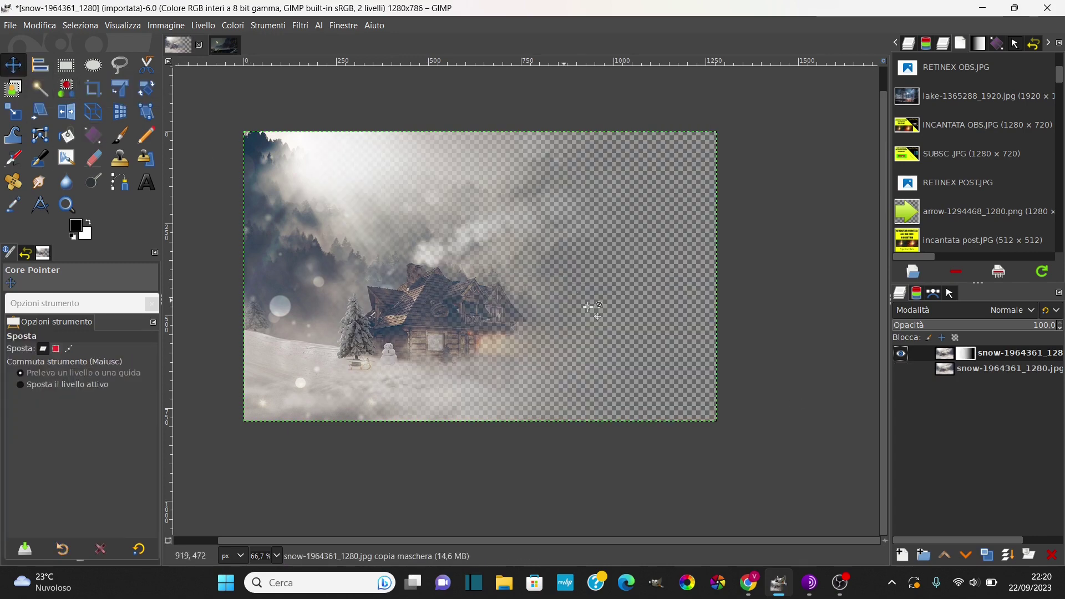
pyautogui.rightClick(967, 361)
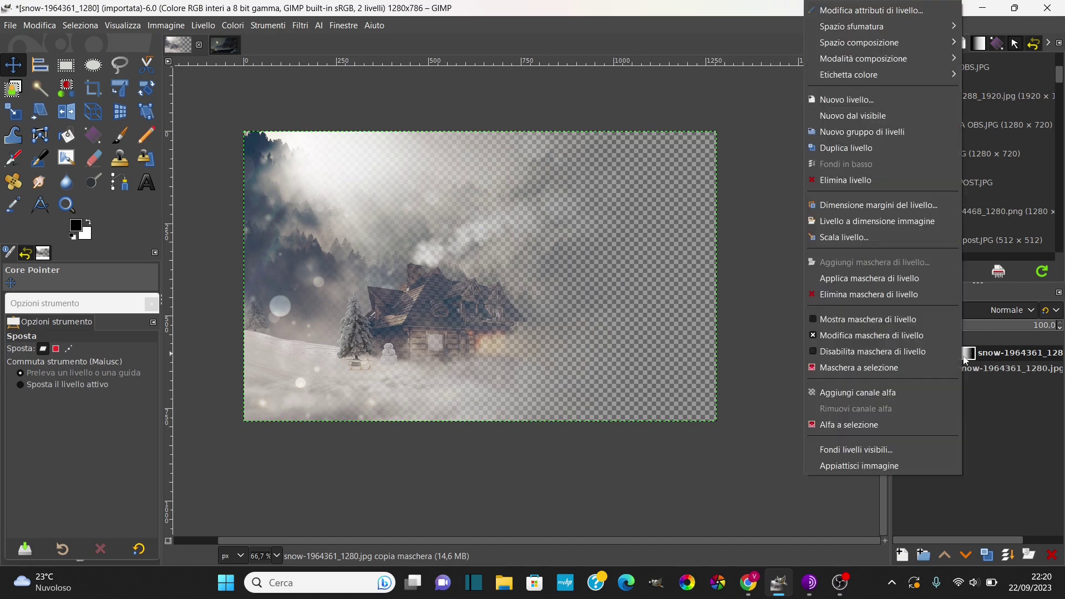
pyautogui.click(852, 319)
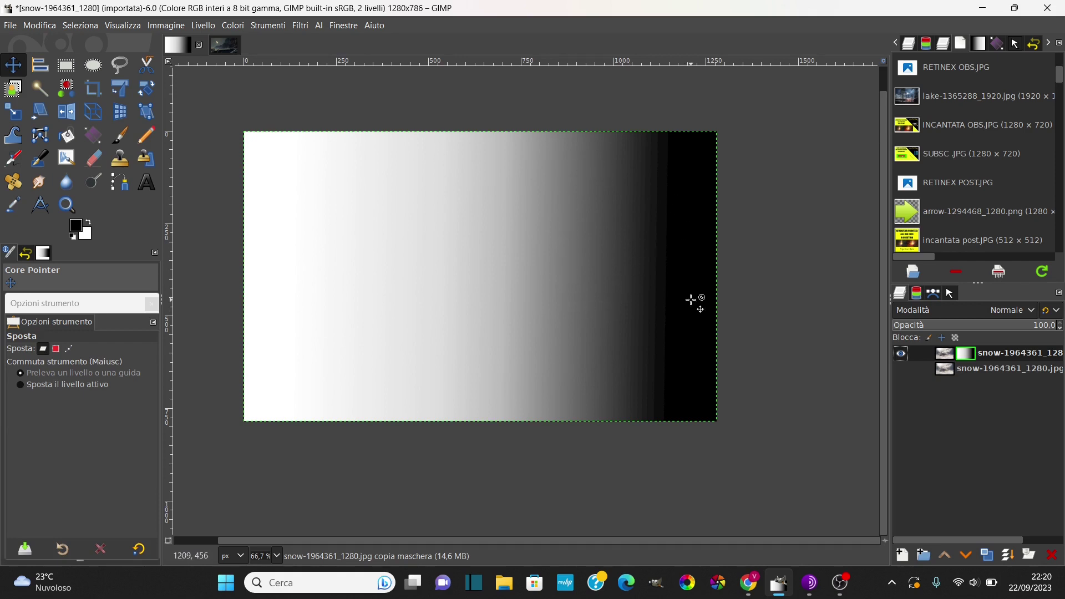
pyautogui.rightClick(964, 358)
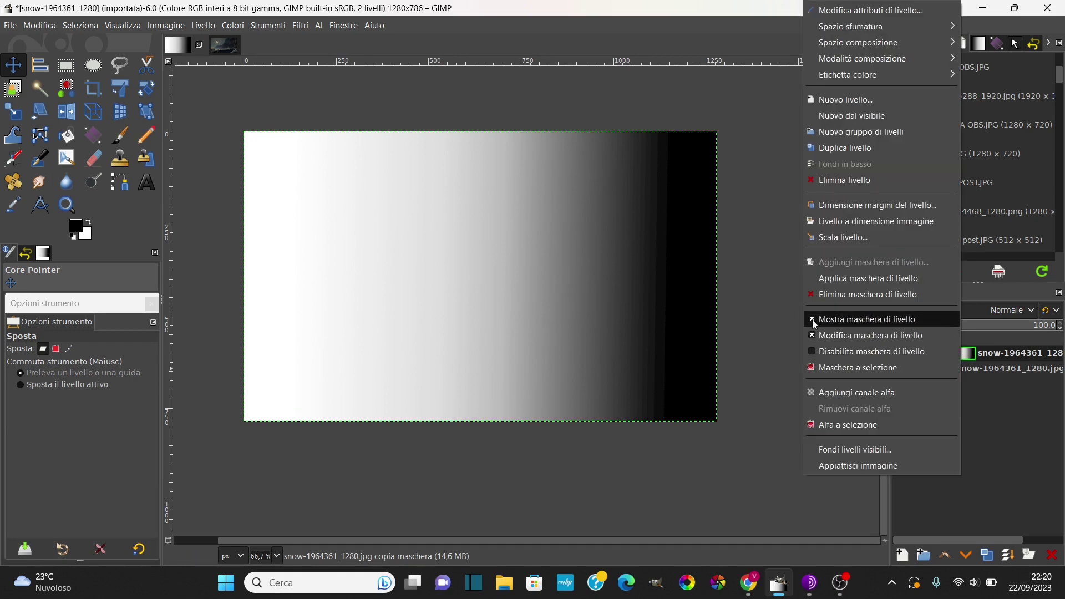
pyautogui.click(872, 317)
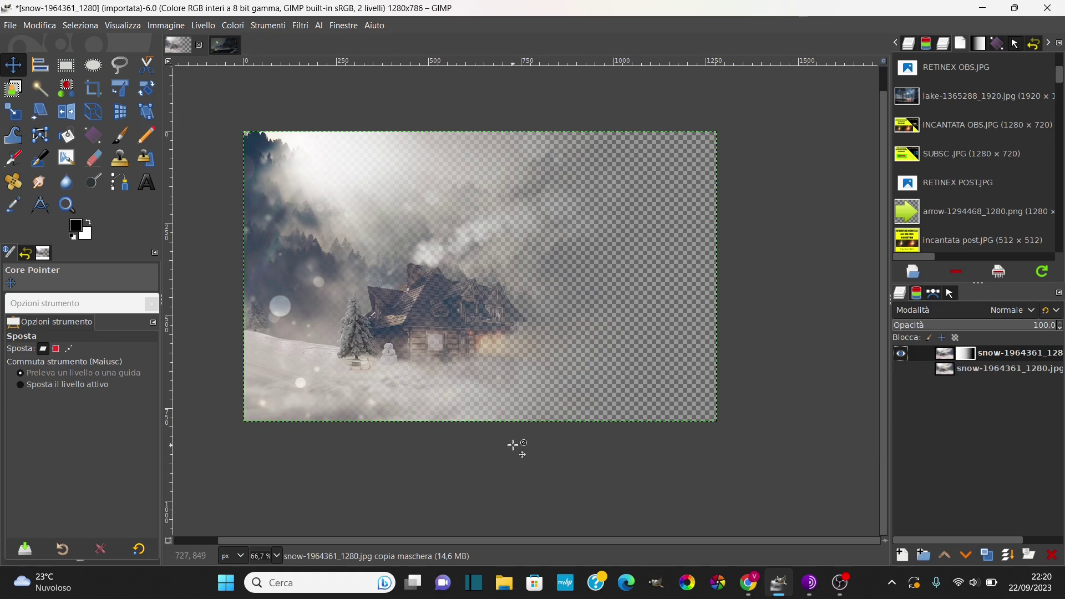
# Step: Drag the mirrored mountain photo into the cabin image, below the masked layer, shifted down about 63 px
pyautogui.click(224, 49)
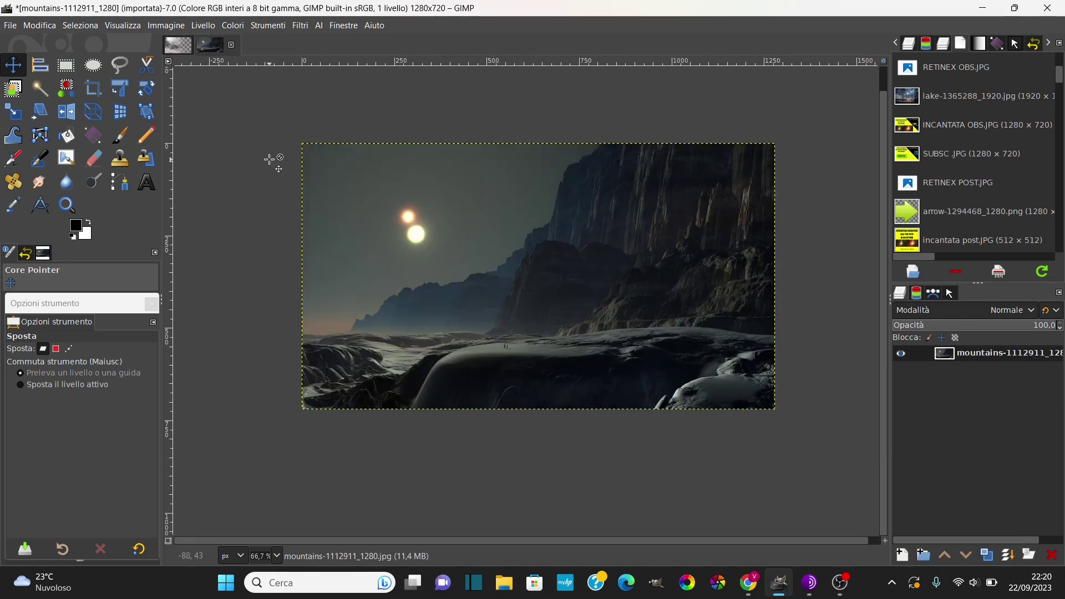
pyautogui.moveTo(210, 46)
pyautogui.mouseDown()
pyautogui.moveTo(206, 90)
pyautogui.moveTo(967, 377)
pyautogui.mouseUp()
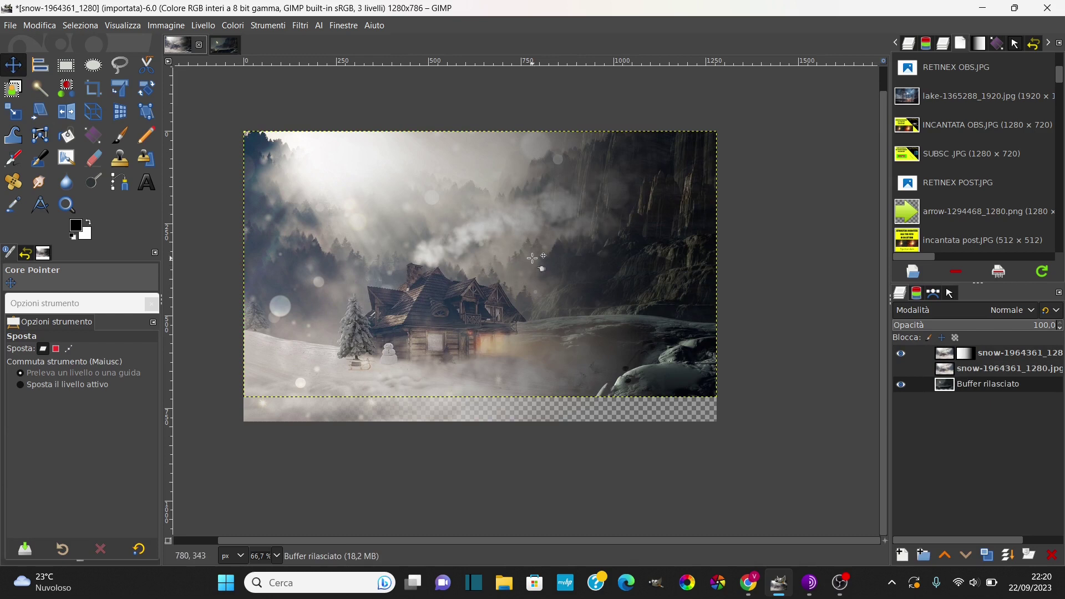
pyautogui.moveTo(533, 258); pyautogui.dragTo(530, 263)
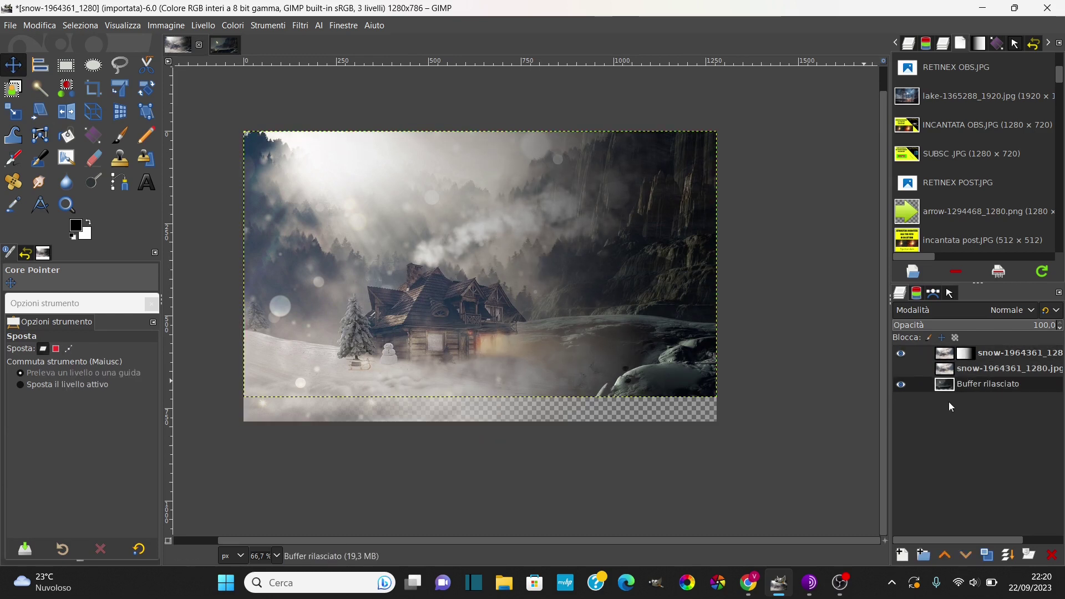
pyautogui.click(977, 368)
pyautogui.moveTo(977, 384); pyautogui.dragTo(973, 377)
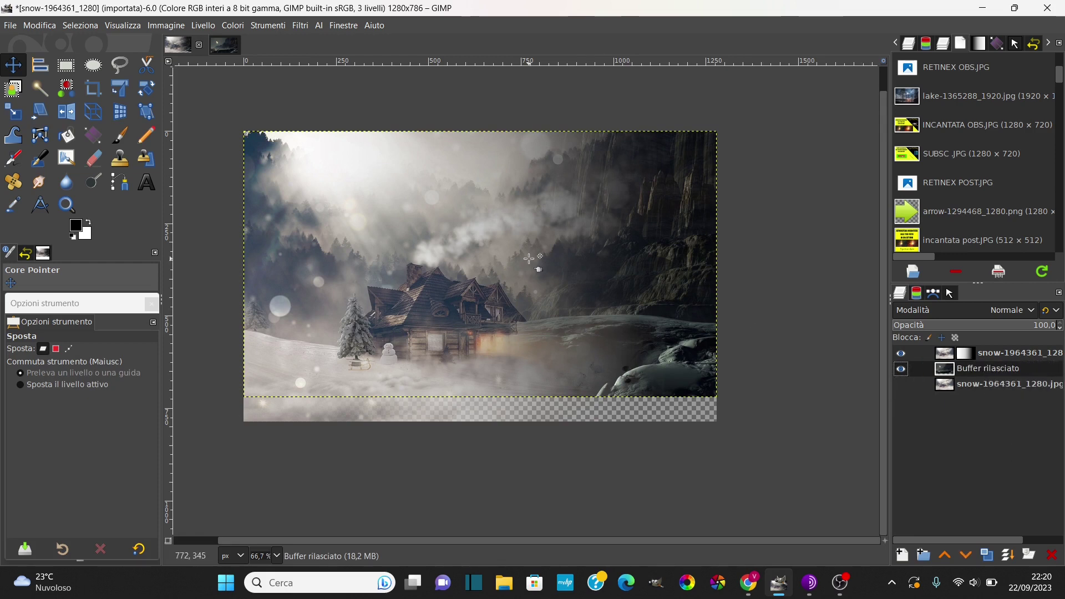
pyautogui.moveTo(611, 257)
pyautogui.mouseDown()
pyautogui.moveTo(611, 281)
pyautogui.moveTo(613, 269)
pyautogui.mouseUp()
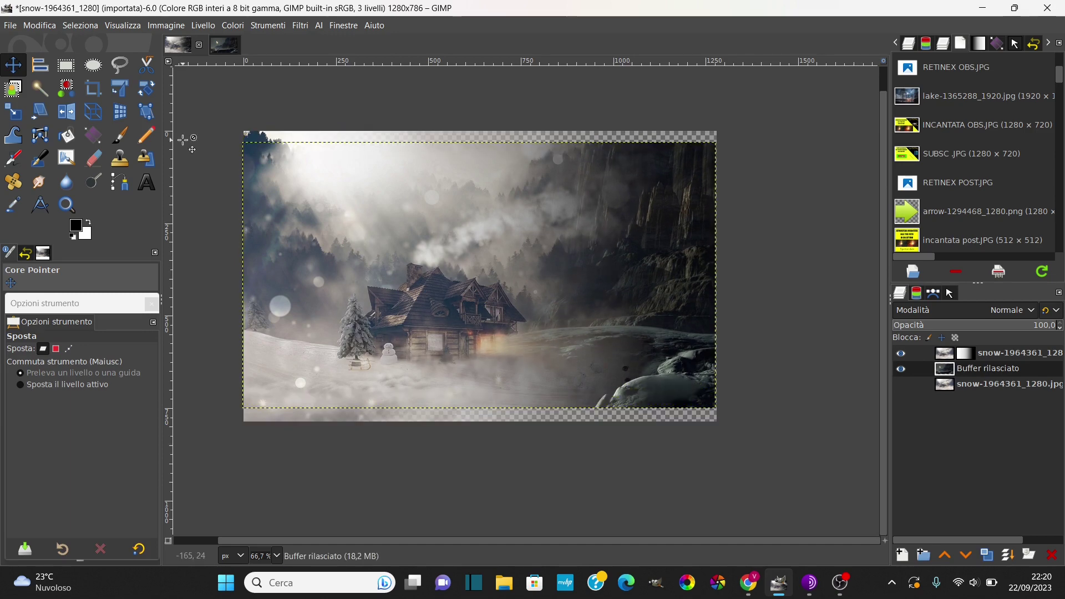
# Step: Scale the mountain layer to 1397×786 so it covers the whole canvas
pyautogui.click(13, 111)
pyautogui.click(699, 165)
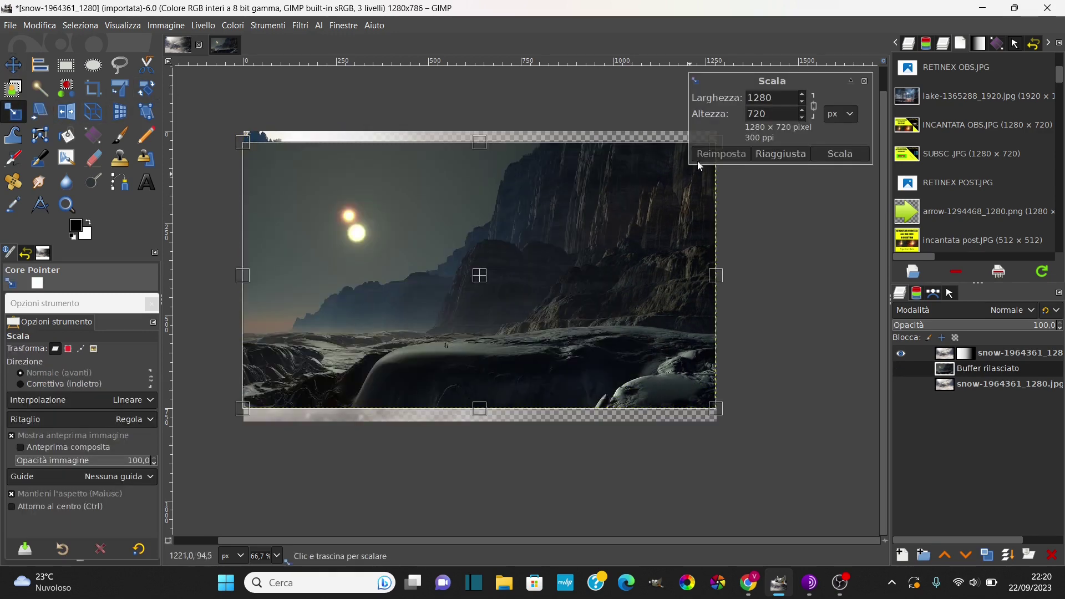
pyautogui.moveTo(243, 142); pyautogui.dragTo(227, 119)
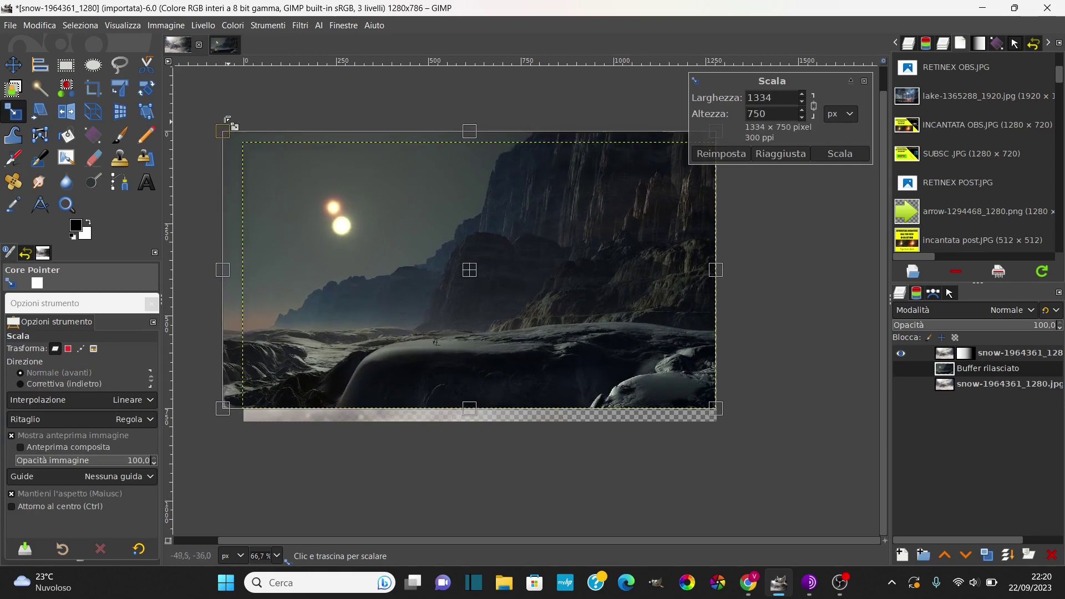
pyautogui.moveTo(730, 423); pyautogui.dragTo(738, 430)
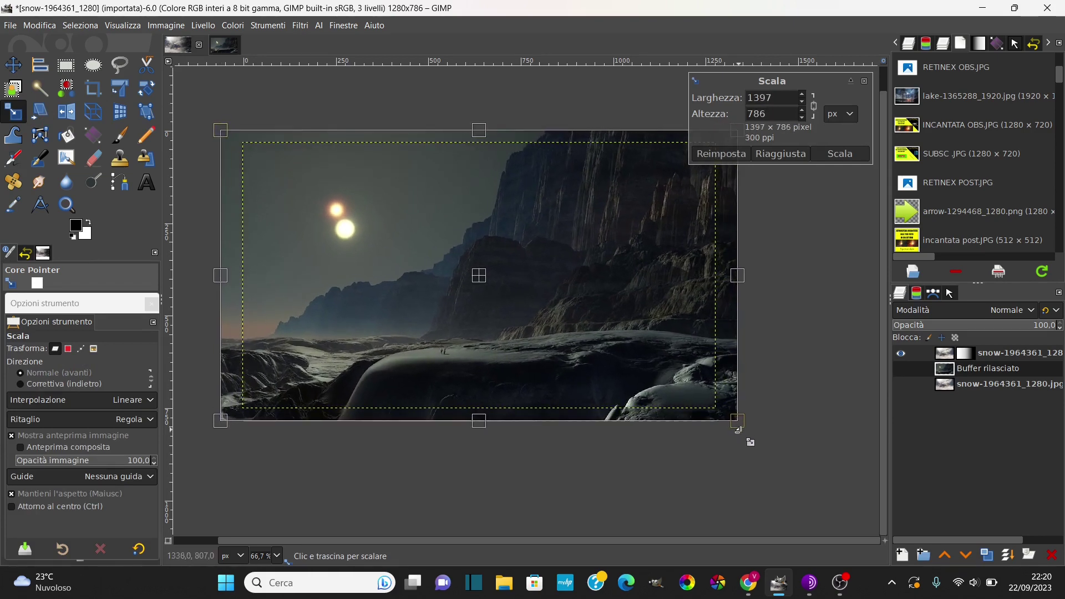
pyautogui.click(840, 154)
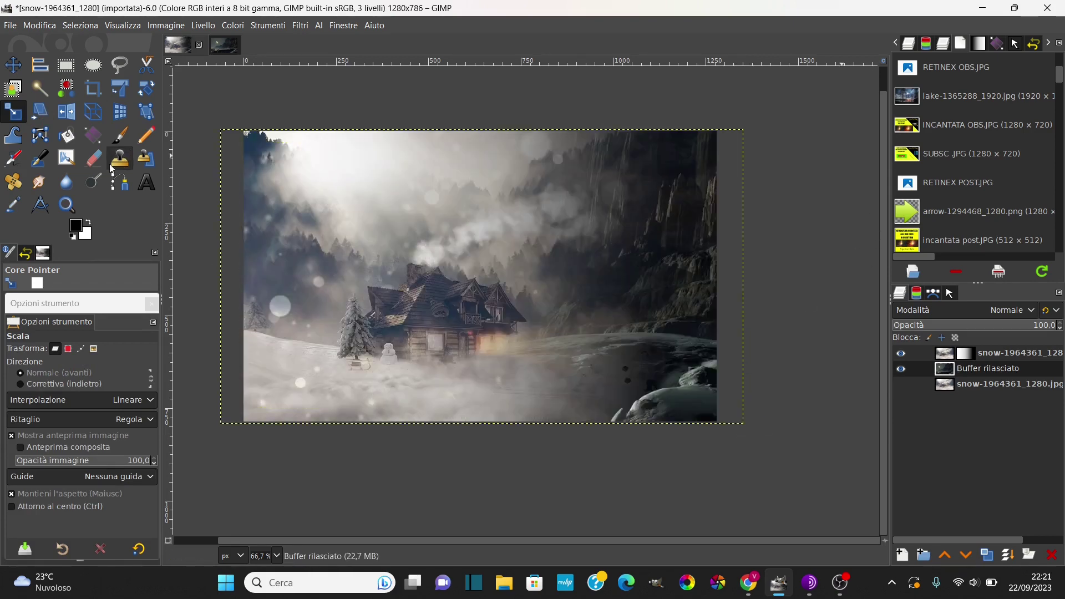
pyautogui.click(13, 65)
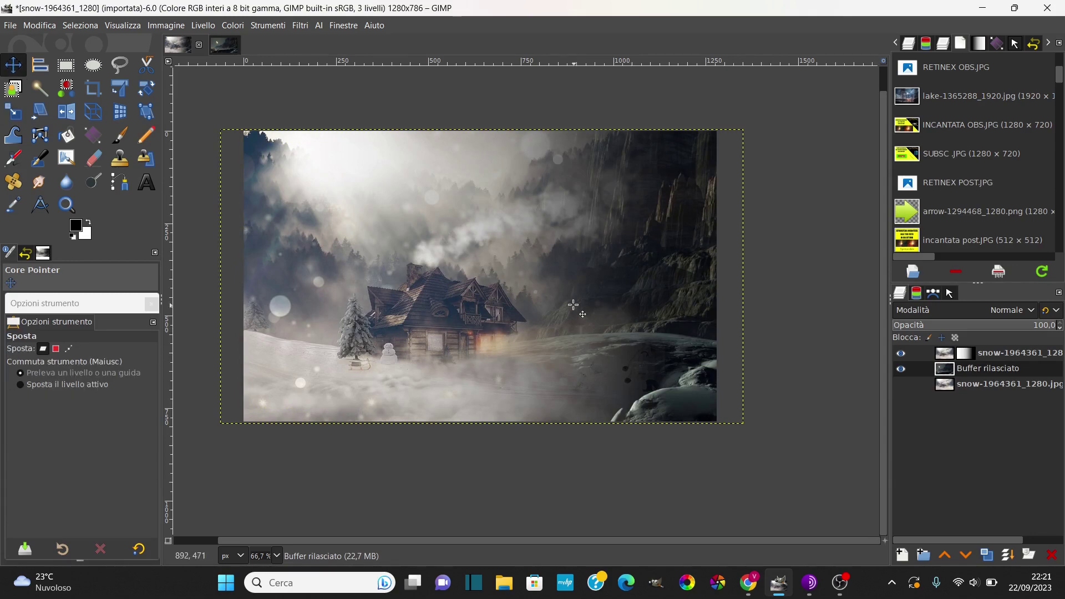
# Step: Nudge the Buffer rilasciato cliff layer up and right, toggling layer visibility to check alignment
pyautogui.moveTo(558, 290); pyautogui.dragTo(539, 287)
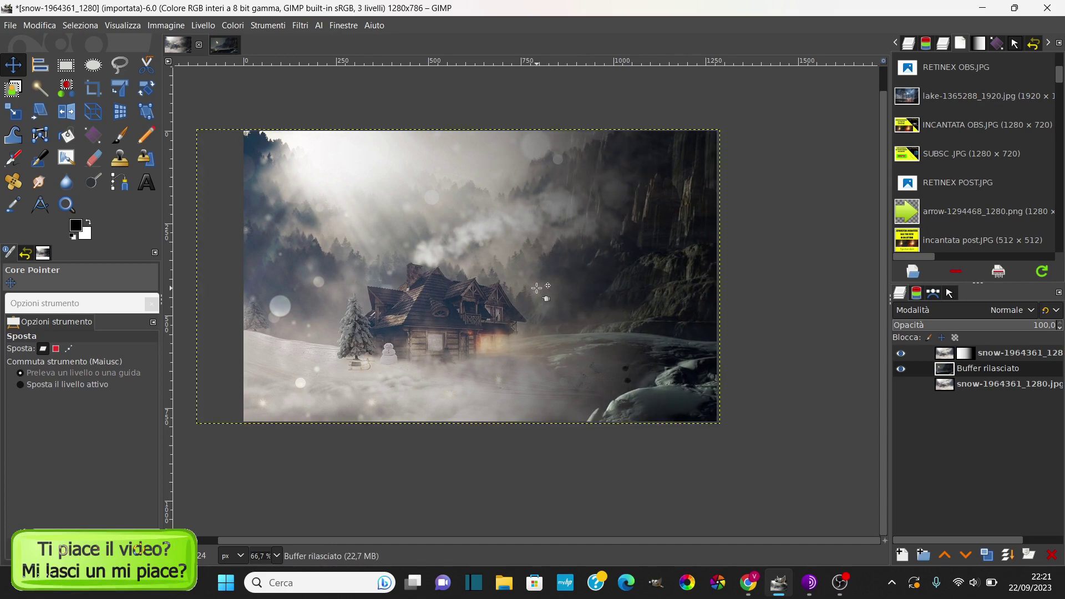
pyautogui.keyDown('shift'); pyautogui.click(903, 373); pyautogui.keyUp('shift')
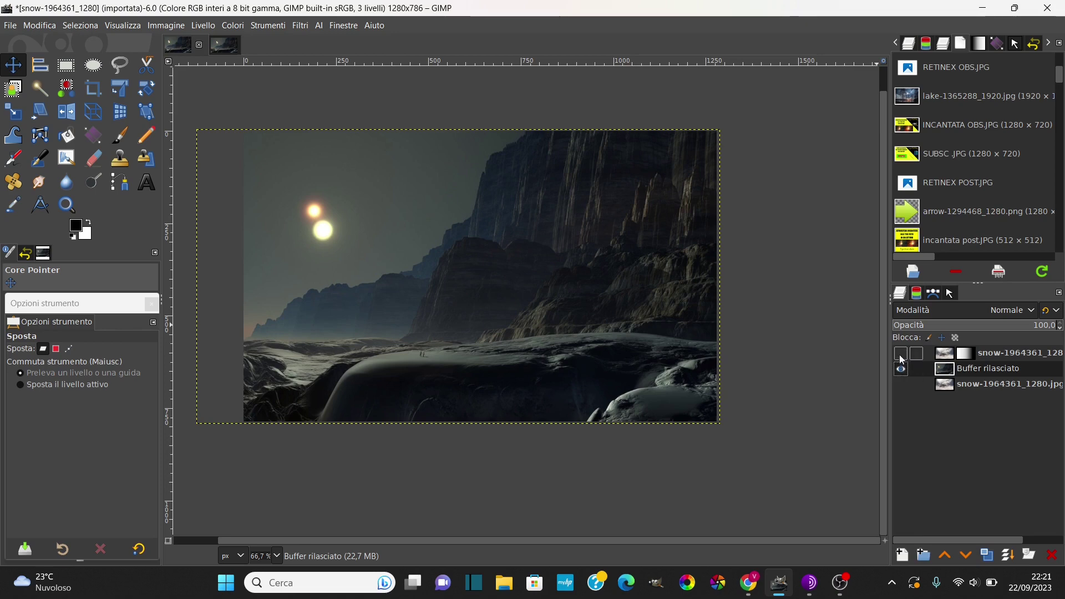
pyautogui.keyDown('shift'); pyautogui.click(903, 355); pyautogui.keyUp('shift')
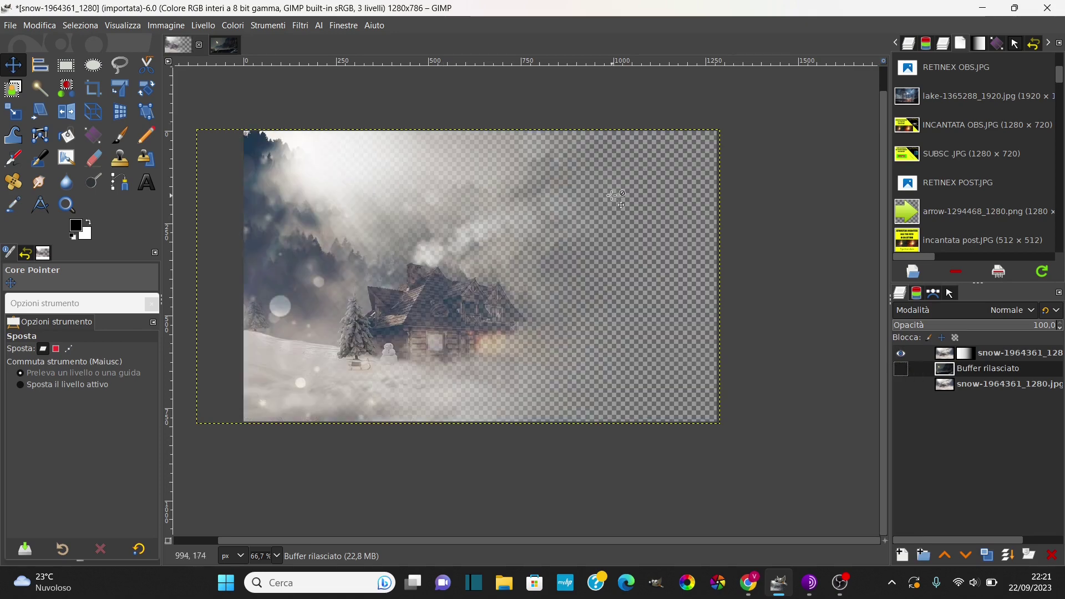
pyautogui.click(902, 369)
pyautogui.press('1')
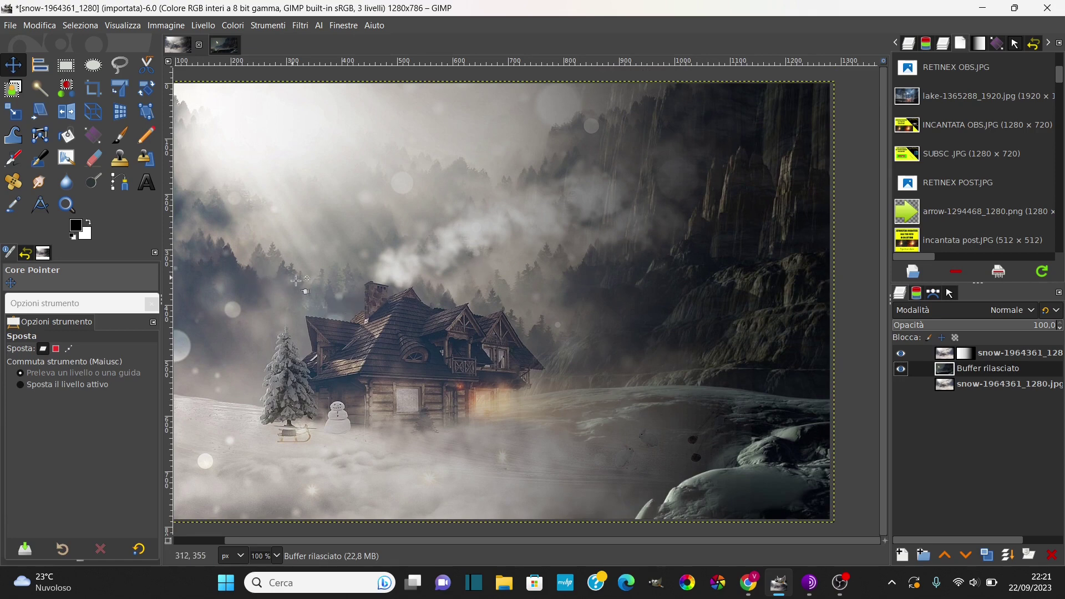
pyautogui.press('-')
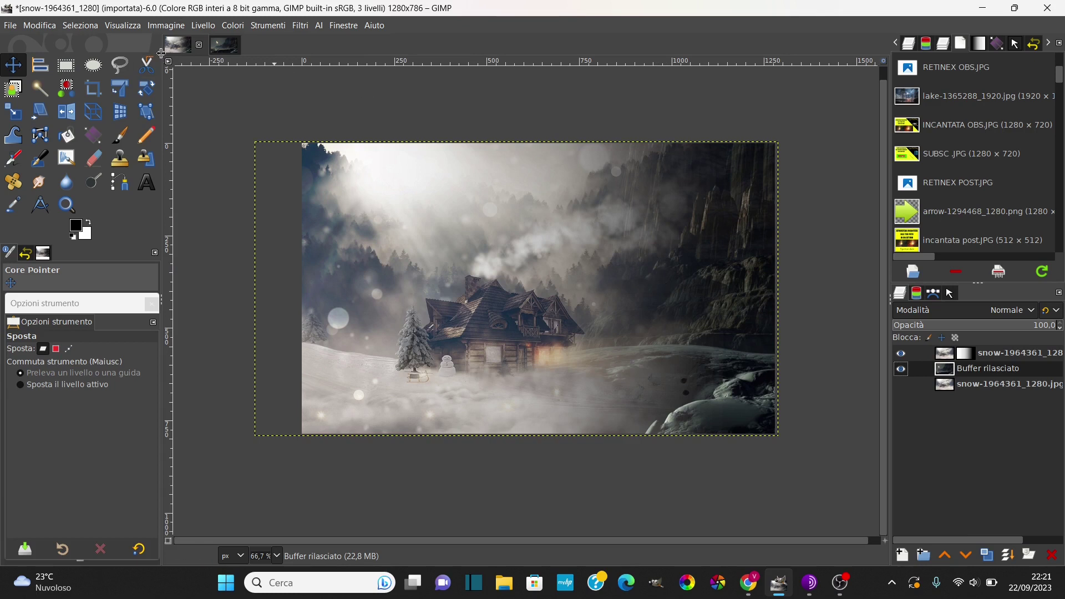
# Step: Compare with the original snow scene and mountains image, then restore the blended cabin-and-cliff view
pyautogui.keyDown('shift'); pyautogui.click(901, 384); pyautogui.keyUp('shift')
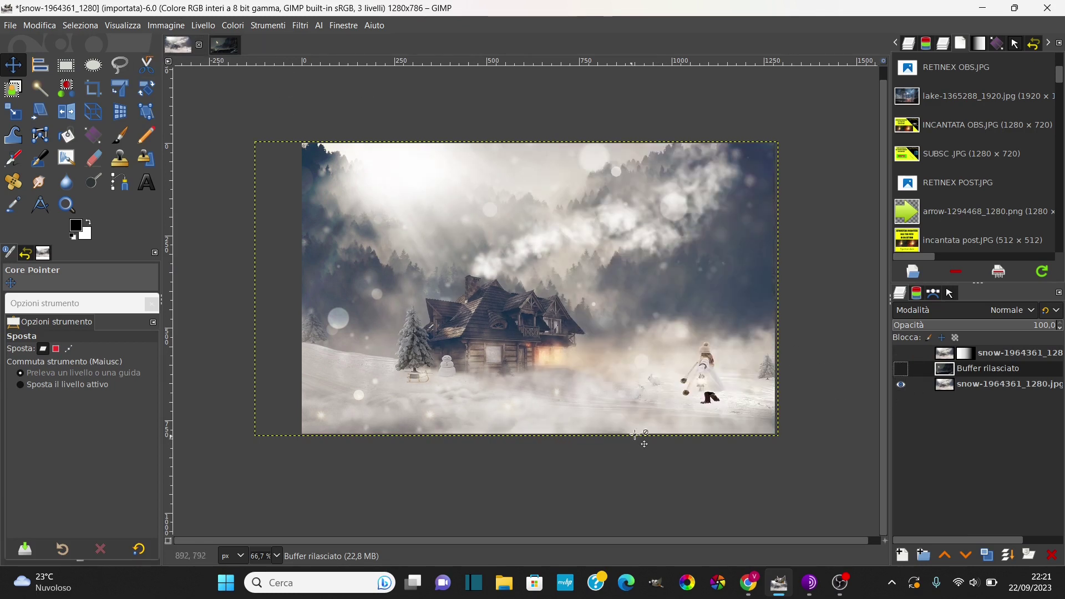
pyautogui.scroll(2, 698, 417)
pyautogui.scroll(-2, 698, 417)
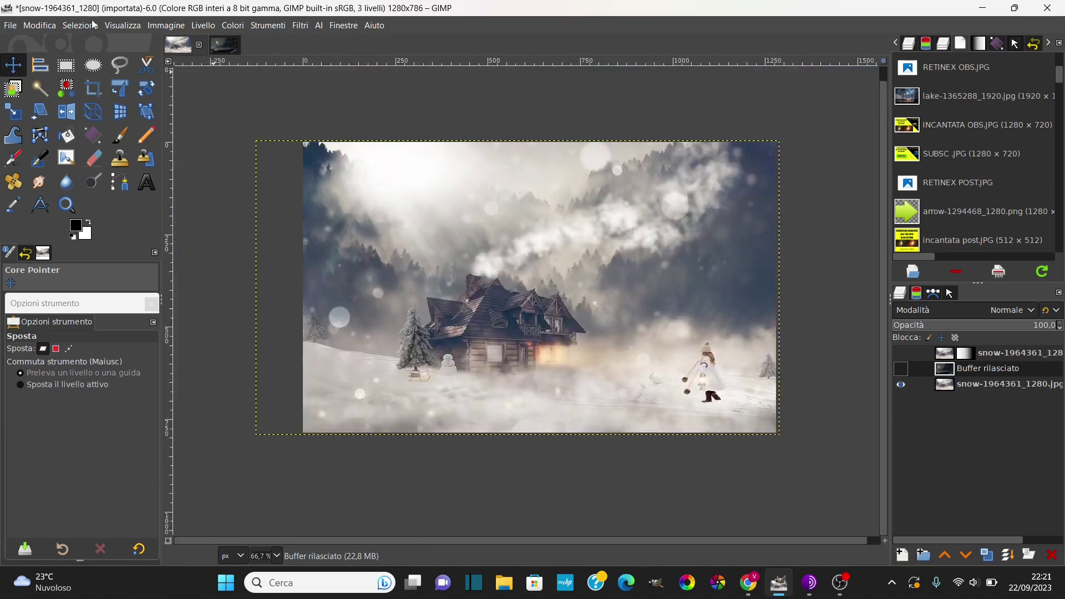
pyautogui.click(225, 45)
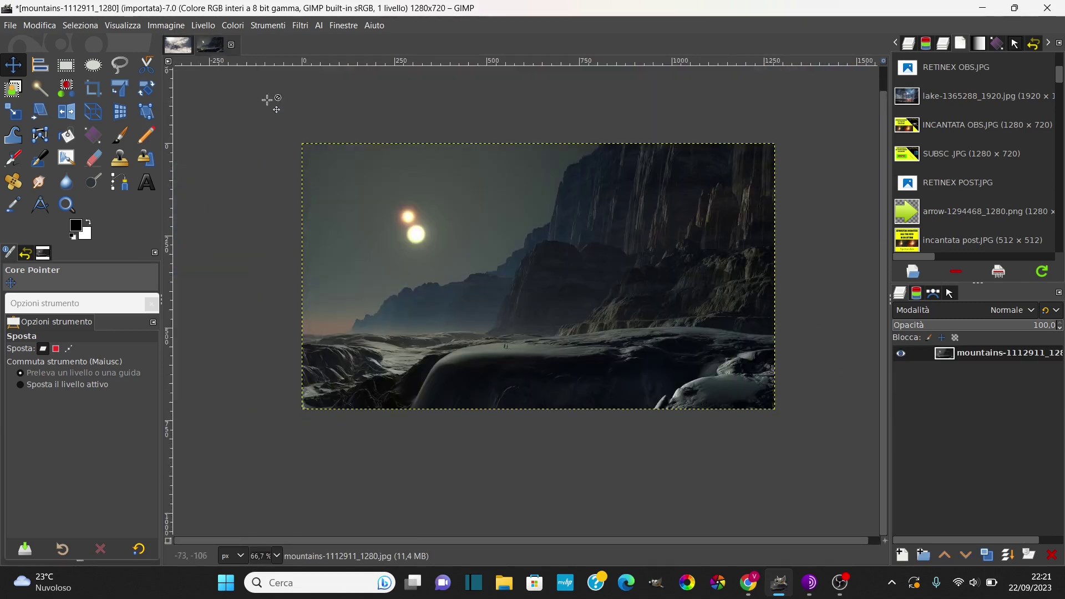
pyautogui.click(174, 49)
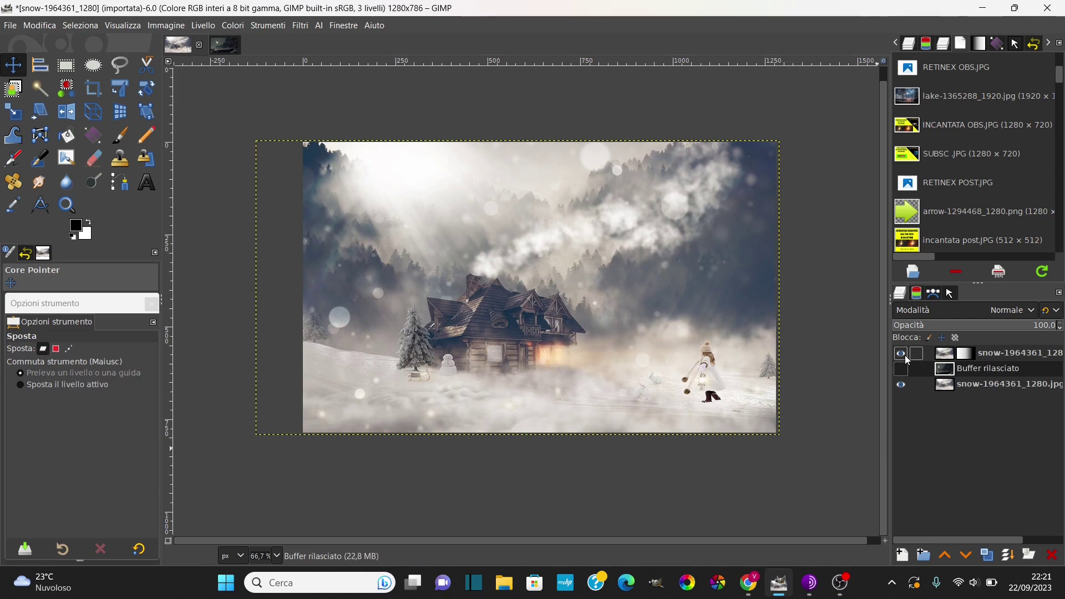
pyautogui.click(902, 373)
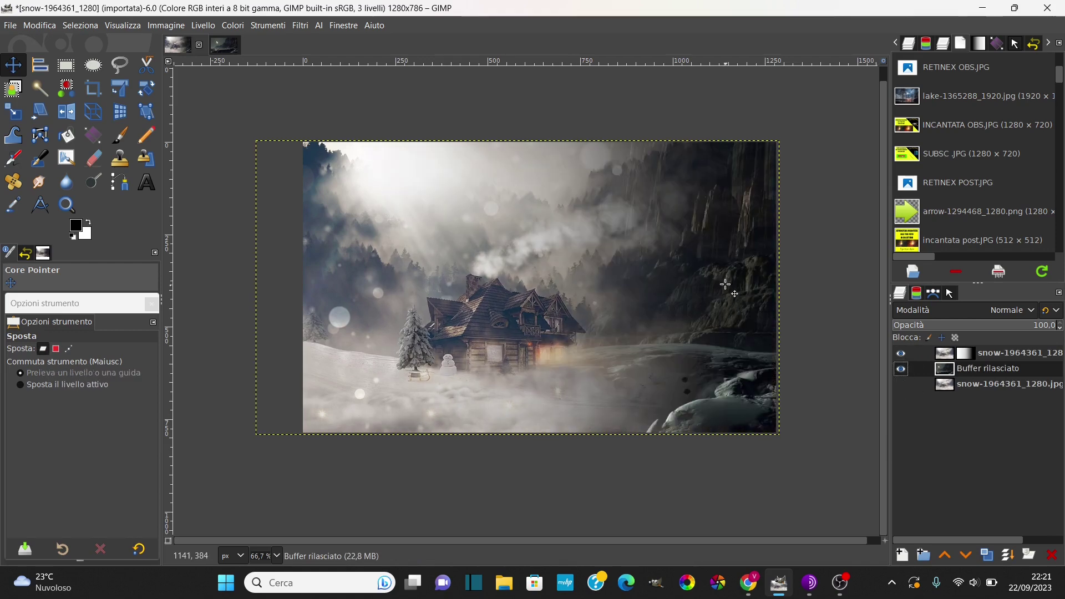
pyautogui.scroll(1, 726, 283)
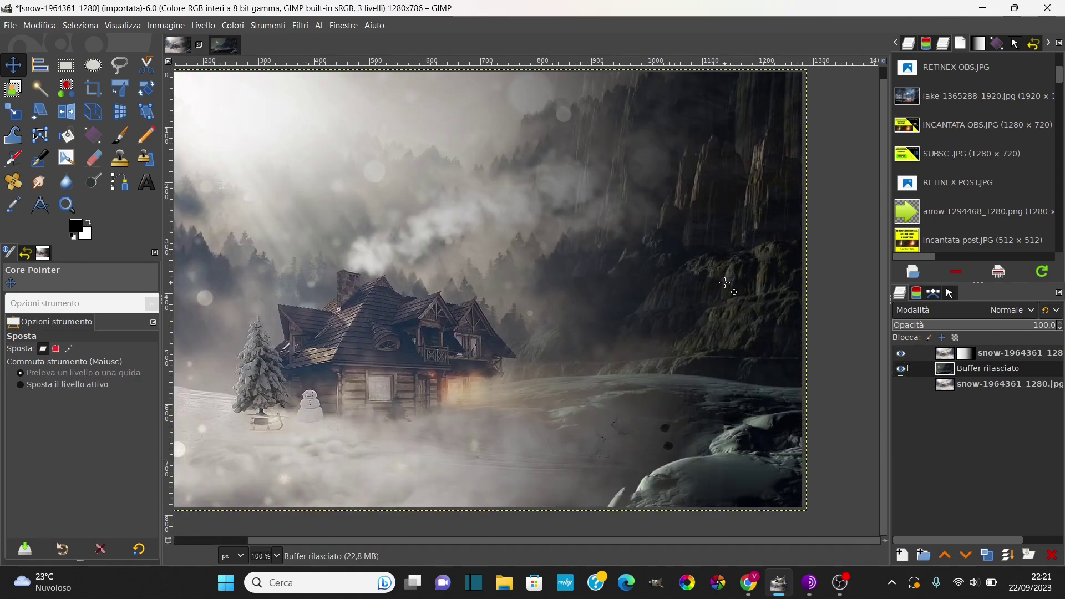
pyautogui.scroll(-1, 726, 283)
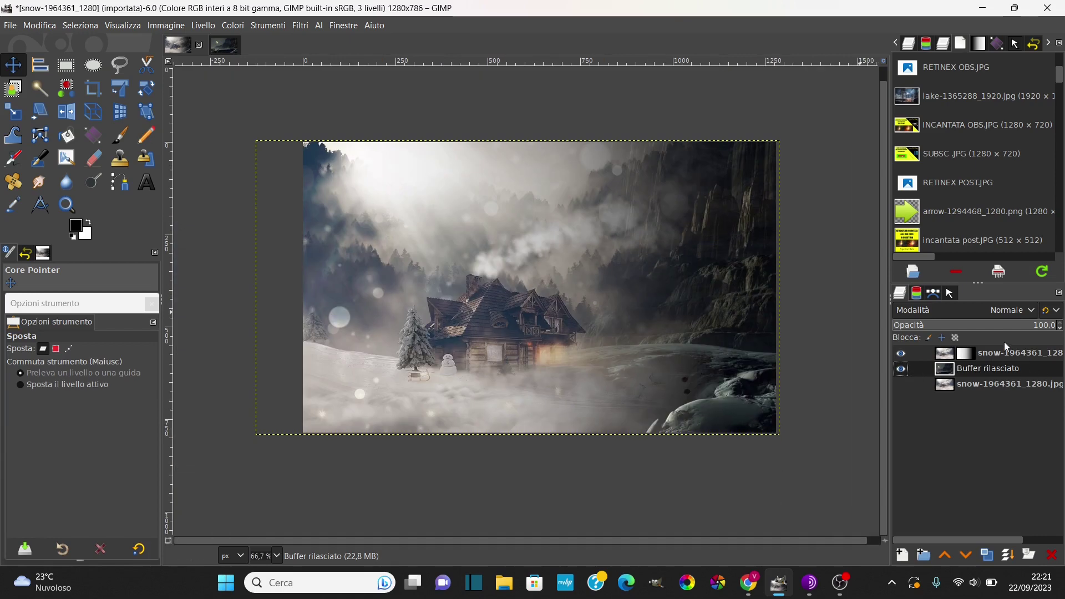
pyautogui.click(945, 358)
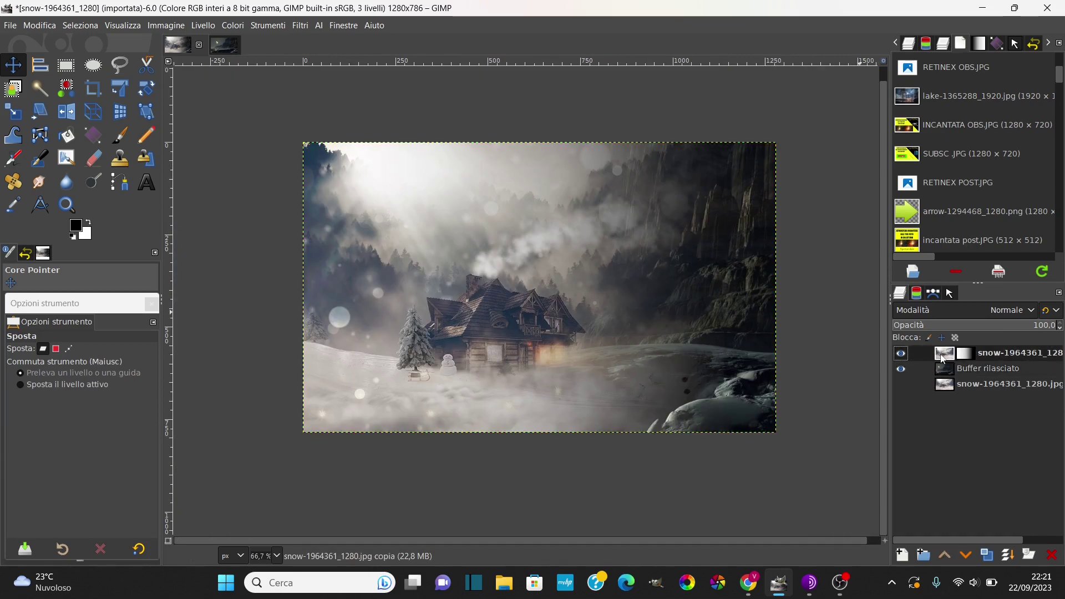
pyautogui.click(946, 369)
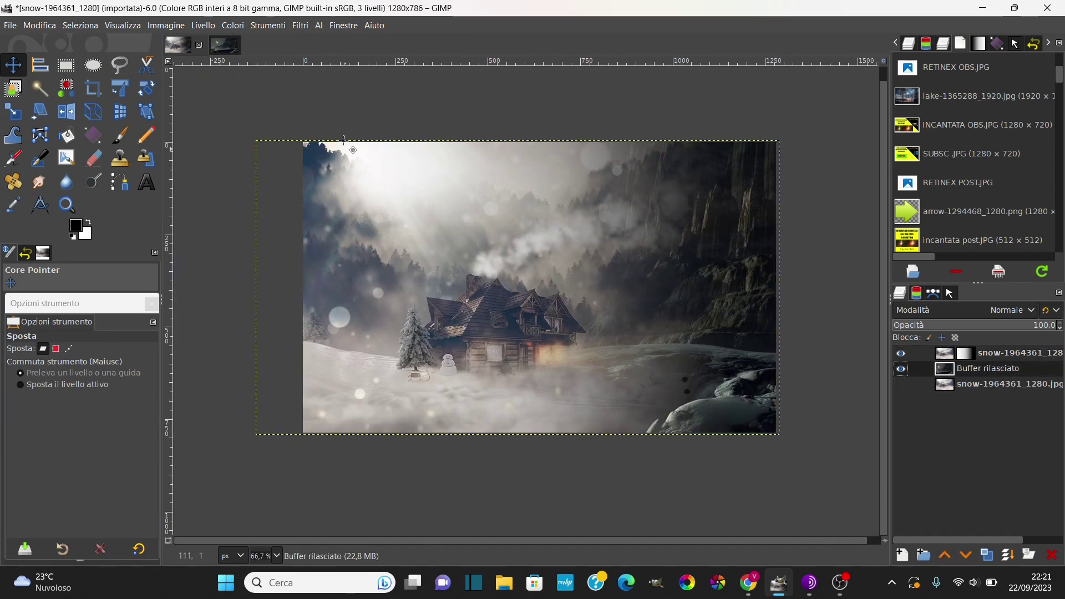
# Step: Brighten the cliff layer with a Value curve bowed upward through points 88→148 and 169→209
pyautogui.click(233, 26)
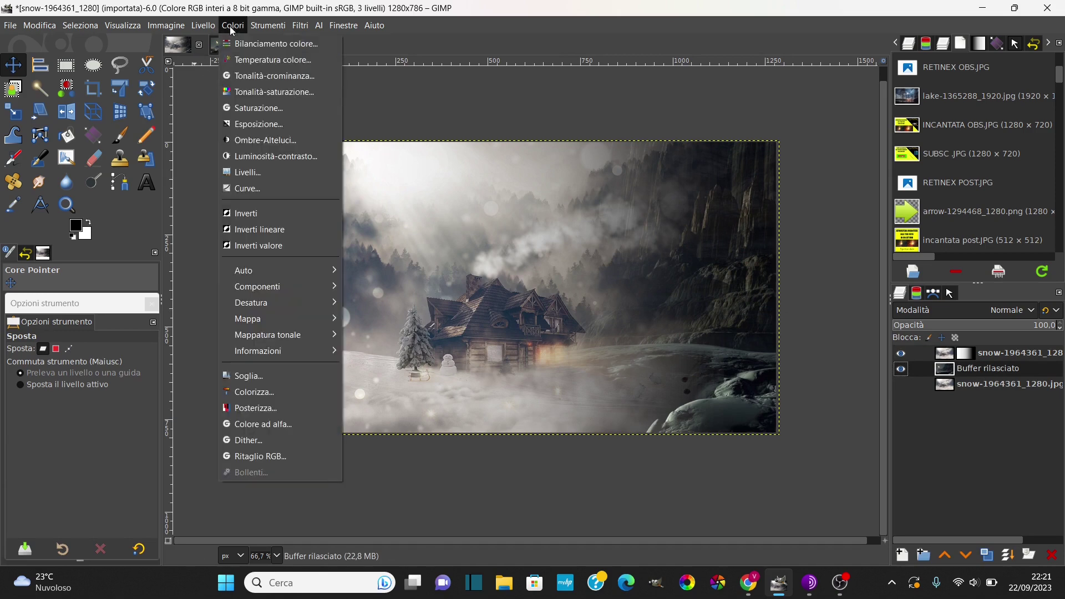
pyautogui.click(245, 193)
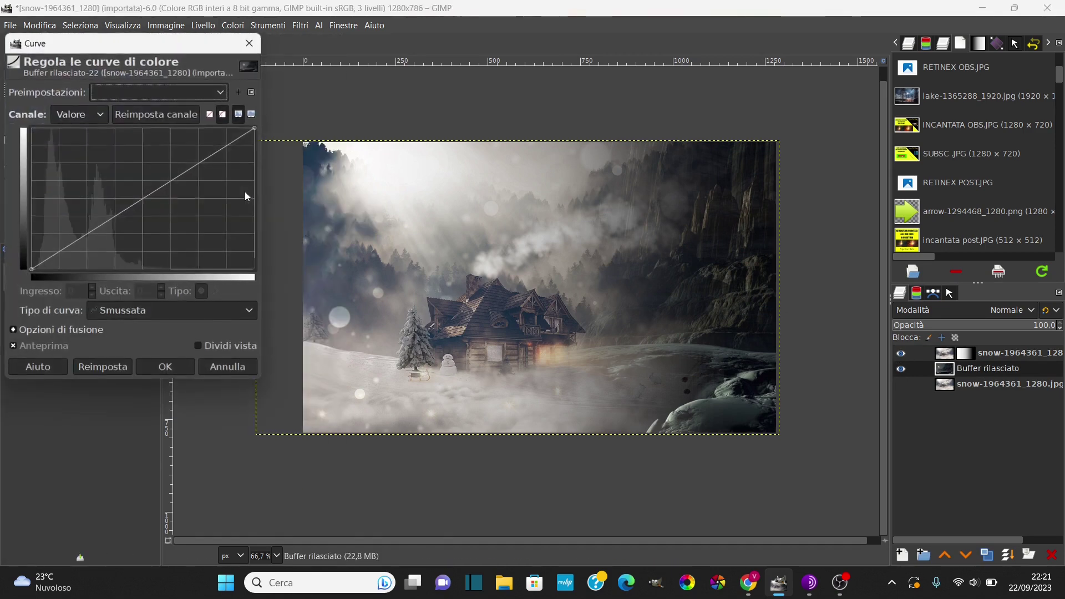
pyautogui.moveTo(191, 168); pyautogui.dragTo(180, 153)
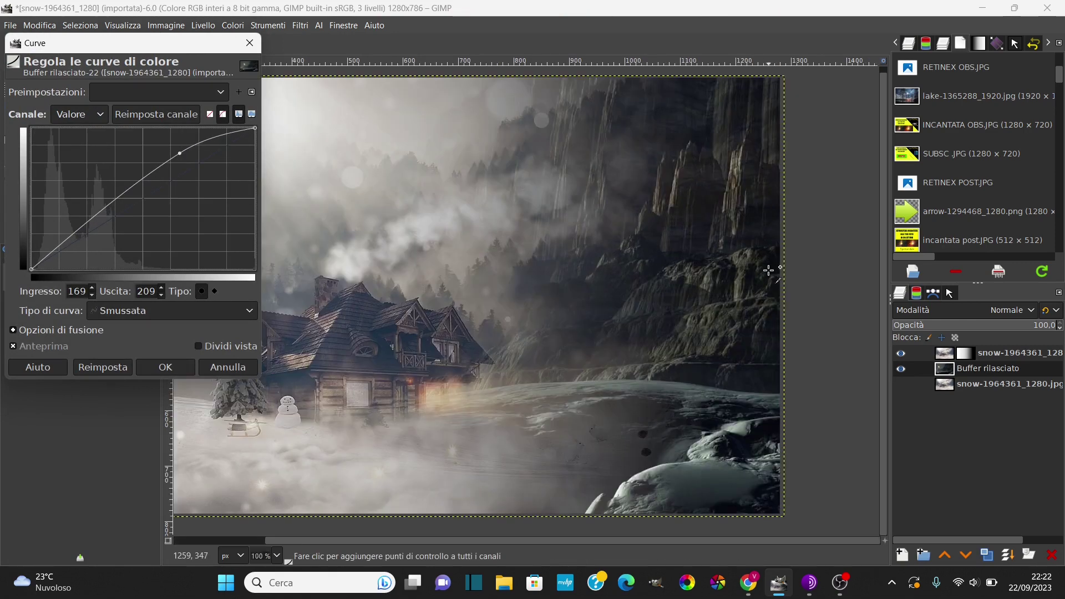
pyautogui.scroll(1, 757, 273)
pyautogui.moveTo(106, 194); pyautogui.dragTo(108, 186)
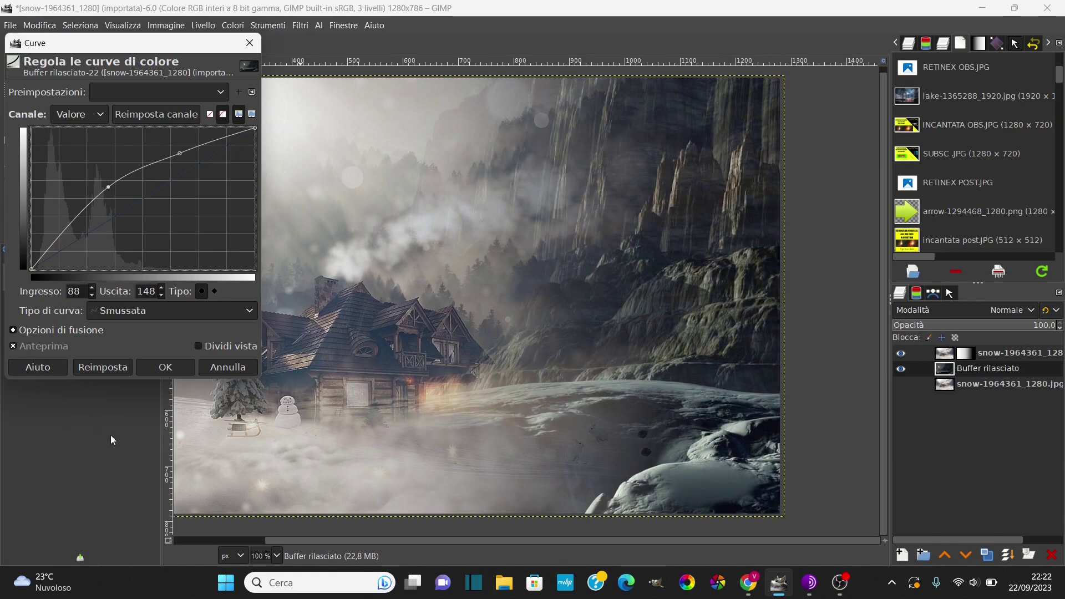
pyautogui.click(165, 368)
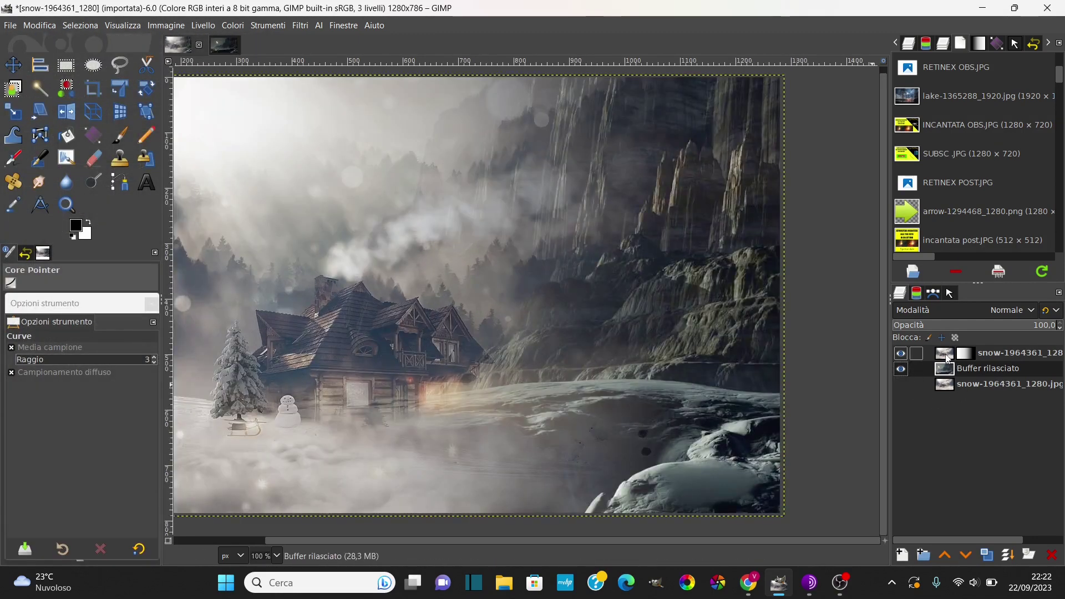
pyautogui.click(946, 355)
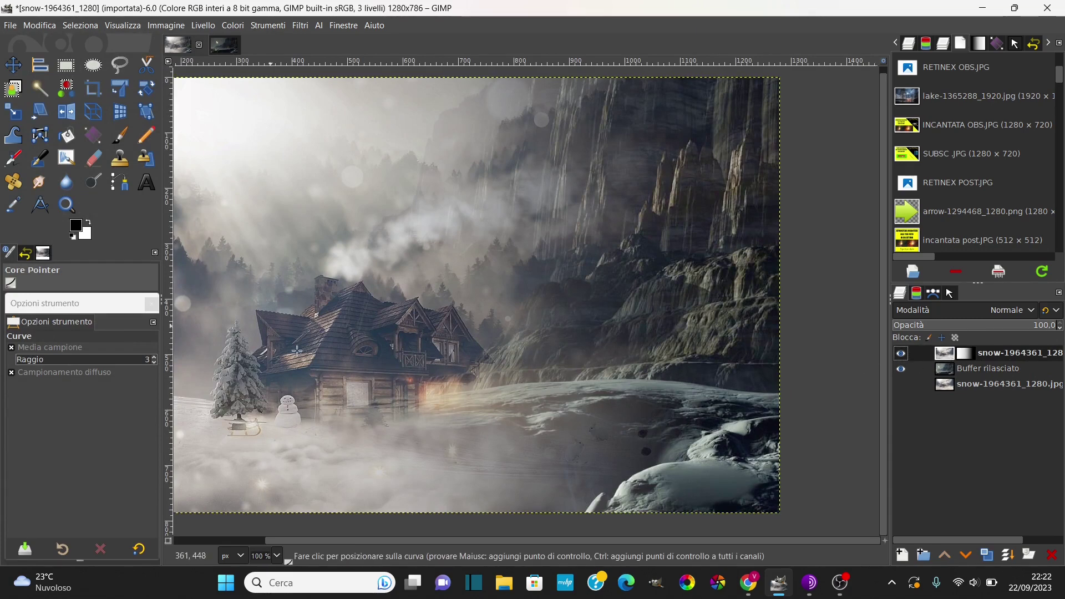
# Step: Boost the top snowy cabin layer's saturation scale to 1.333
pyautogui.click(232, 25)
pyautogui.click(252, 108)
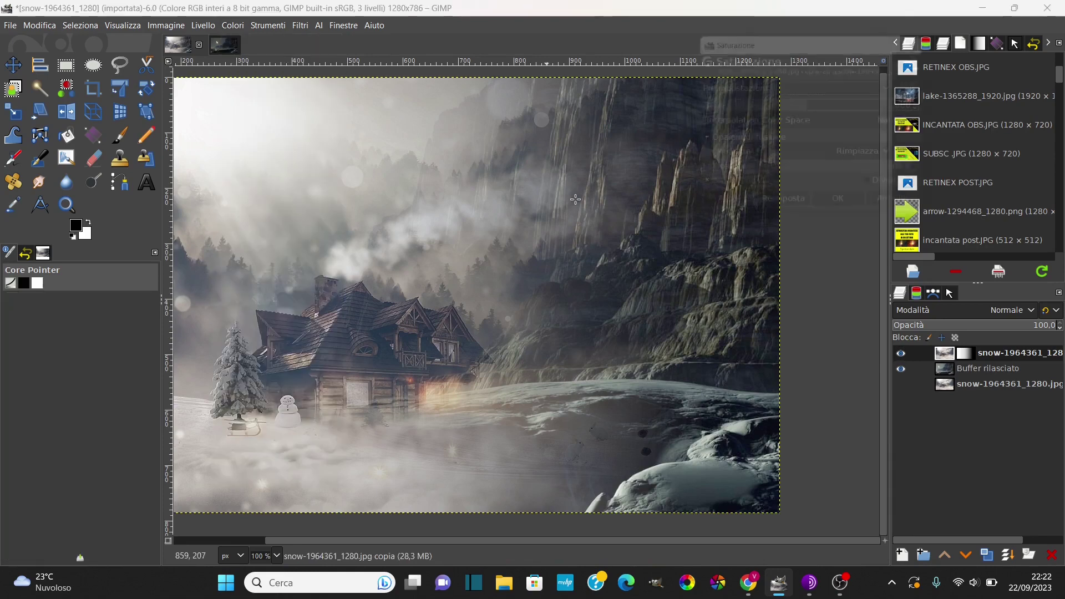
pyautogui.moveTo(808, 106); pyautogui.dragTo(852, 107)
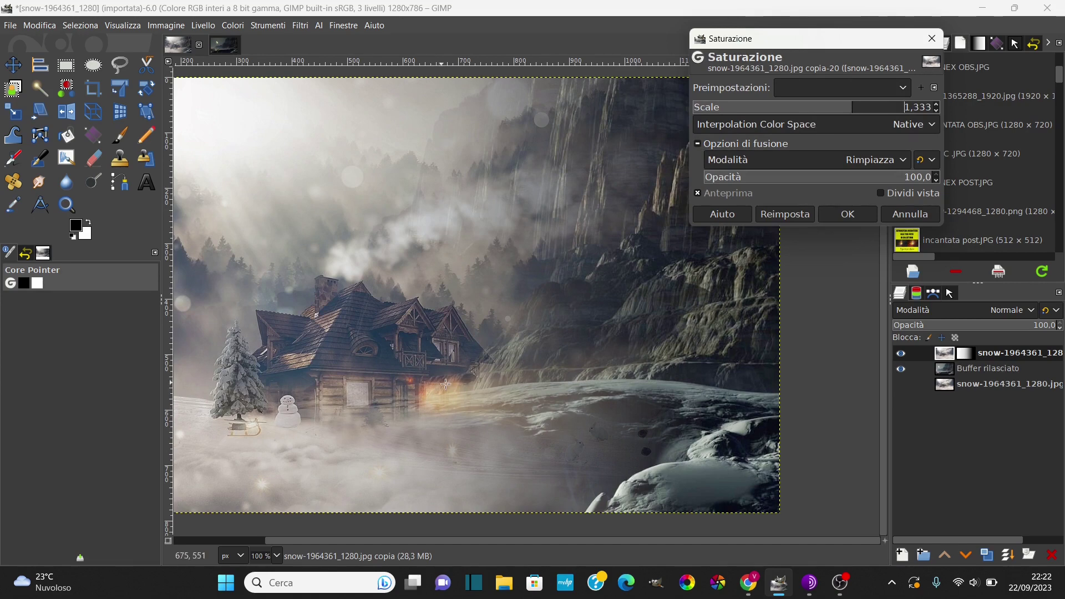
pyautogui.click(848, 213)
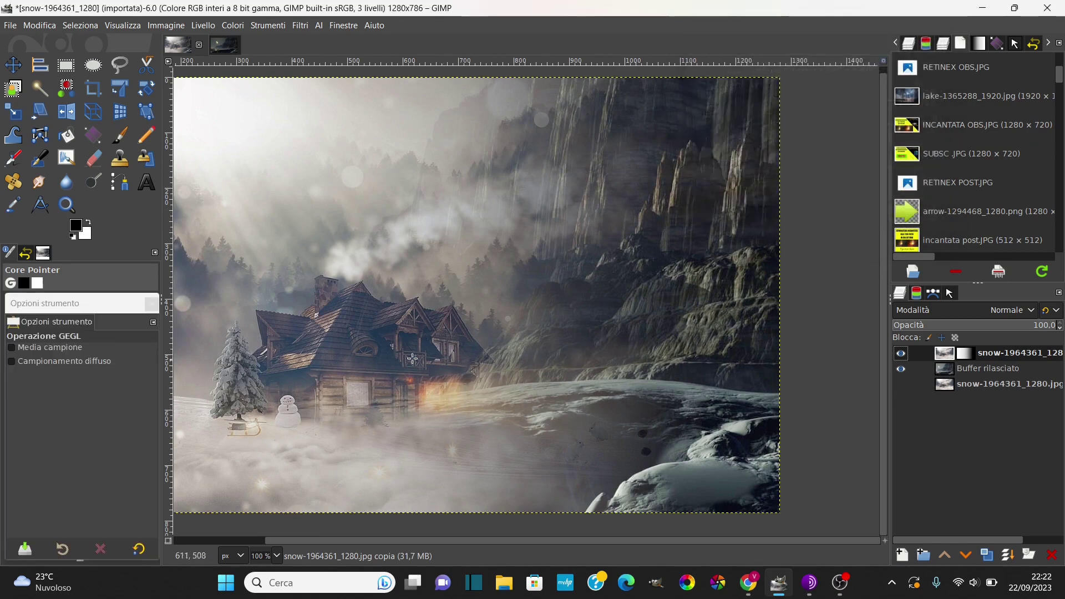
pyautogui.scroll(-1, 420, 357)
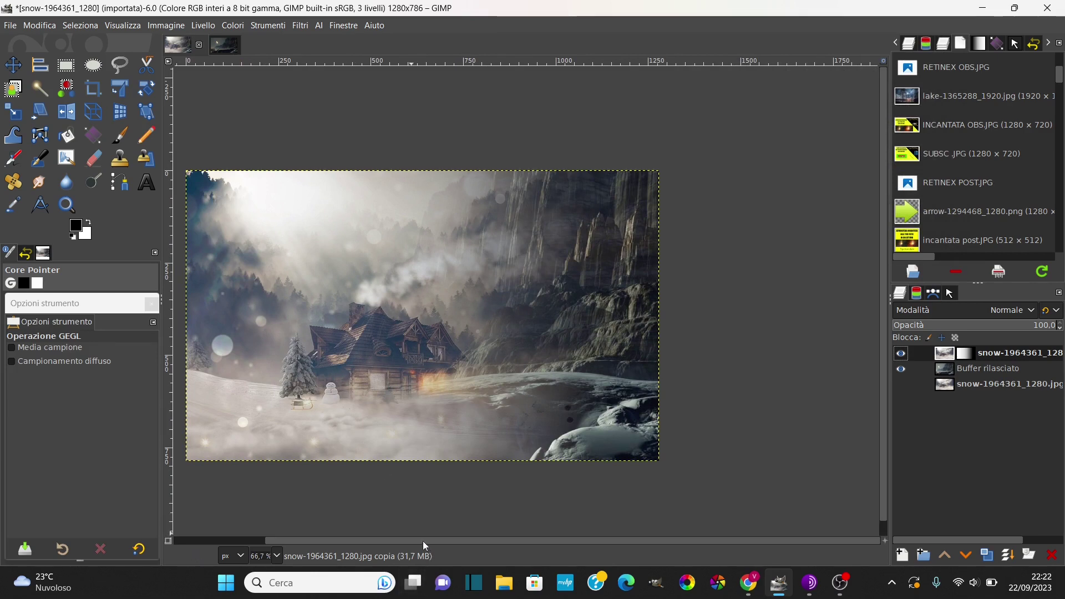
pyautogui.moveTo(423, 541); pyautogui.dragTo(370, 540)
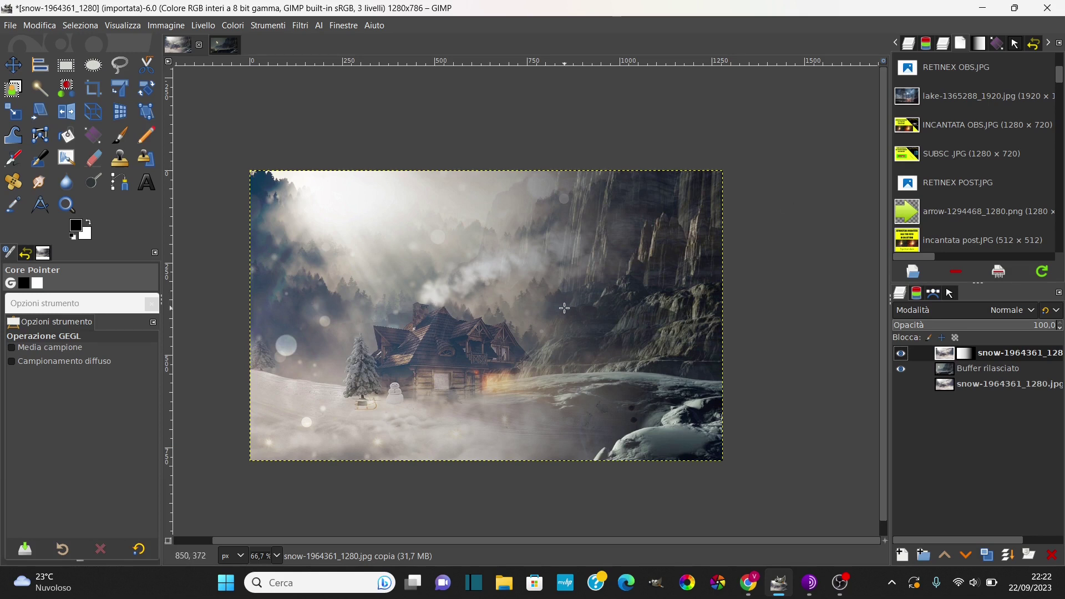
pyautogui.keyDown('ctrl'); pyautogui.scroll(3, 564, 308); pyautogui.keyUp('ctrl')
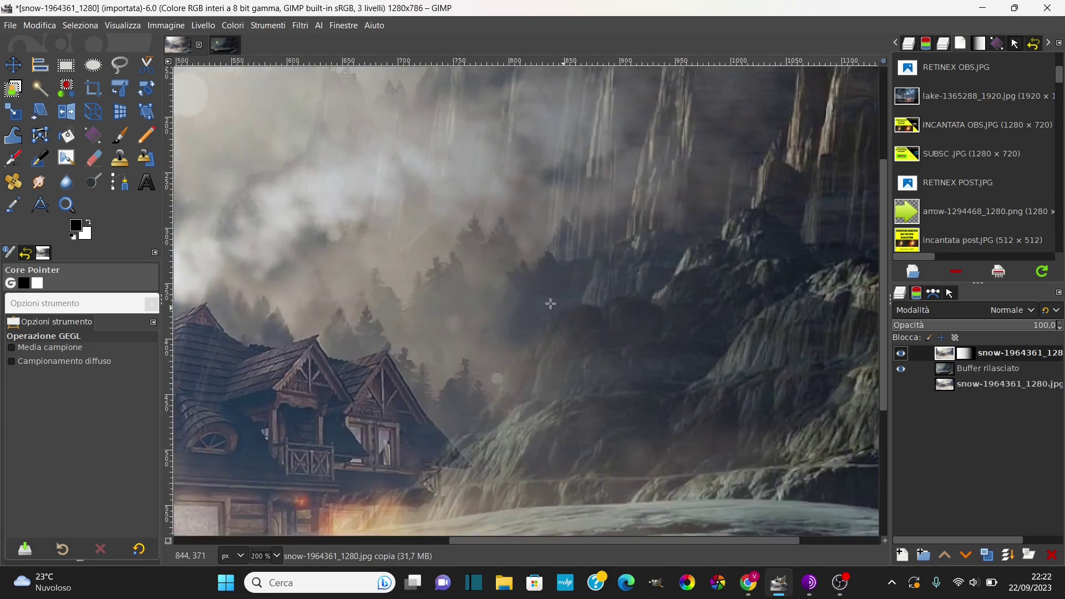
pyautogui.keyDown('ctrl'); pyautogui.scroll(-1, 467, 258); pyautogui.keyUp('ctrl')
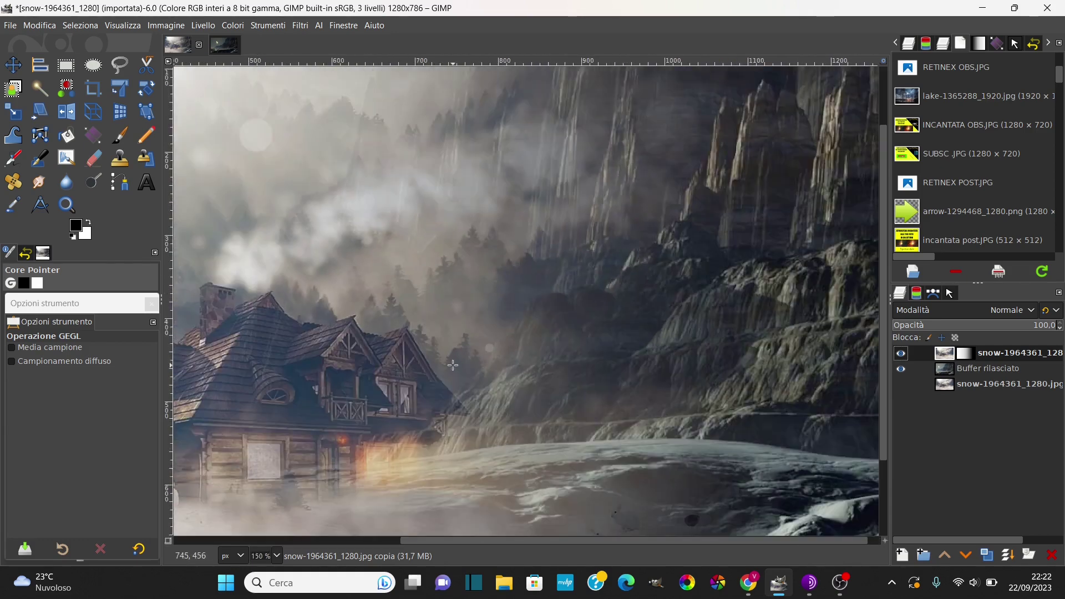
pyautogui.keyDown('ctrl'); pyautogui.scroll(2, 509, 289); pyautogui.keyUp('ctrl')
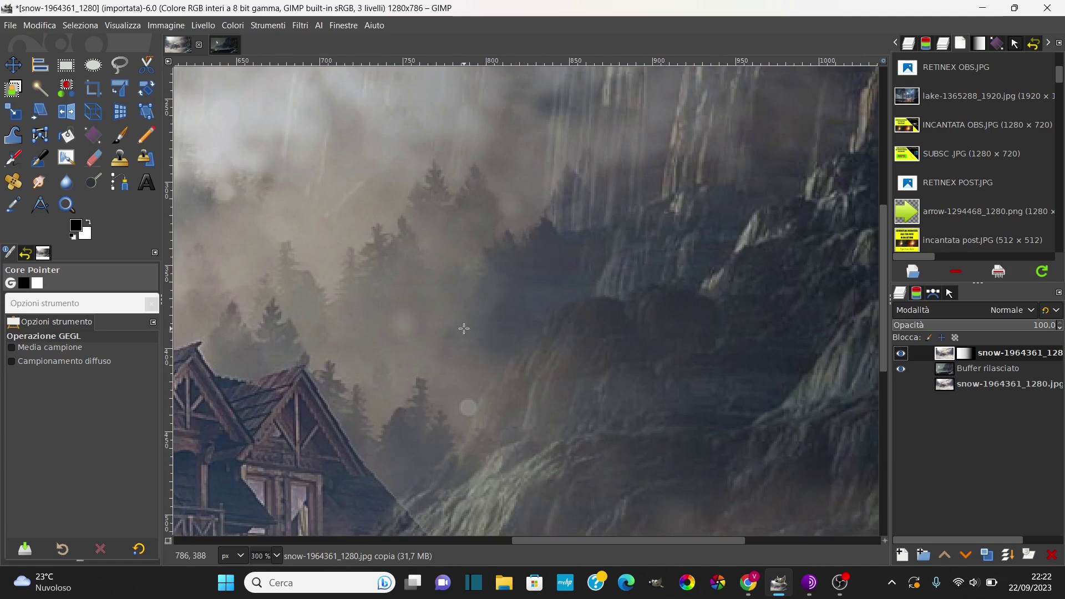
pyautogui.keyDown('ctrl'); pyautogui.scroll(-4, 464, 328); pyautogui.keyUp('ctrl')
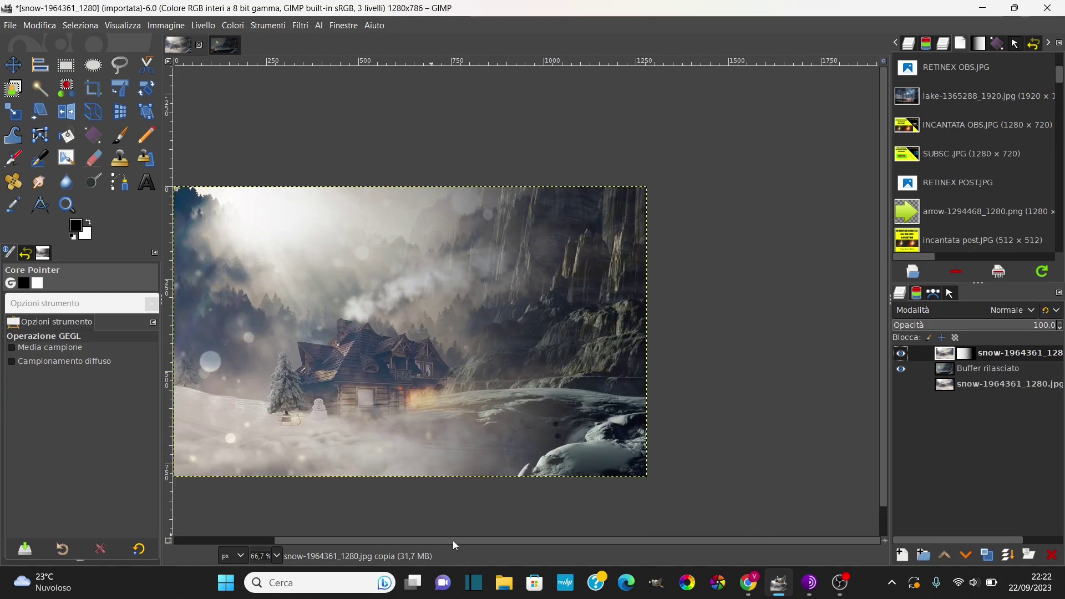
pyautogui.moveTo(453, 541); pyautogui.dragTo(405, 541)
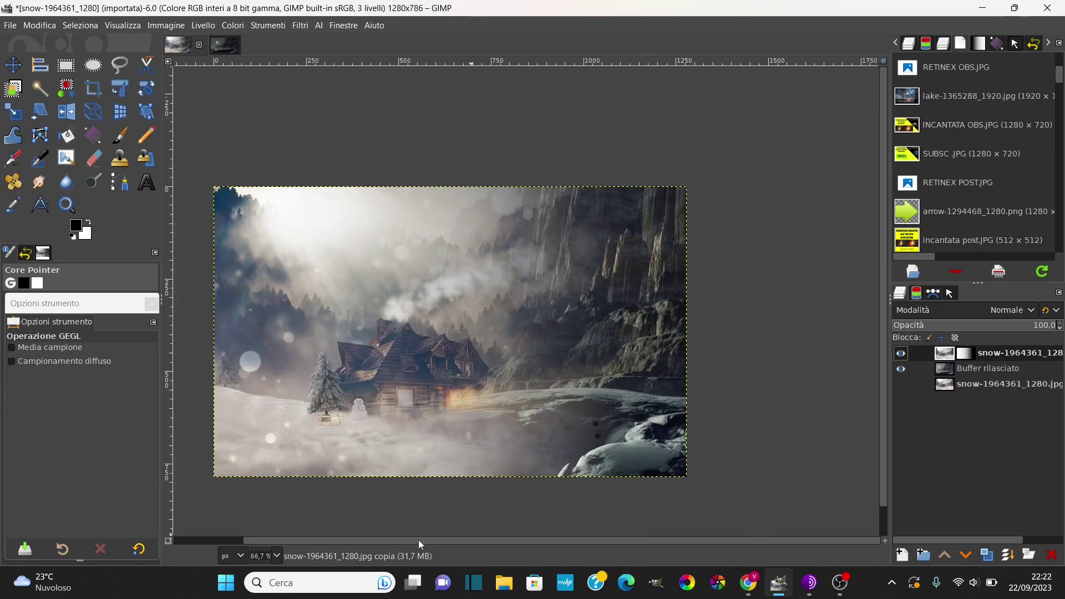